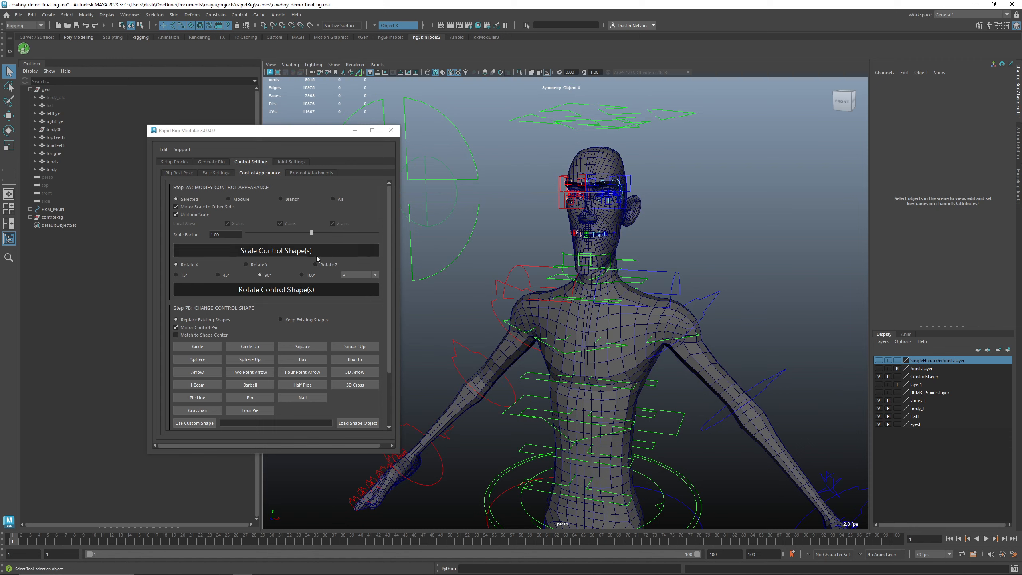
Examine the left and right clavicle controls around the shoulders, selecting each in turn
left_click_drag(492, 238, 563, 282, "alt")
left_click(644, 282)
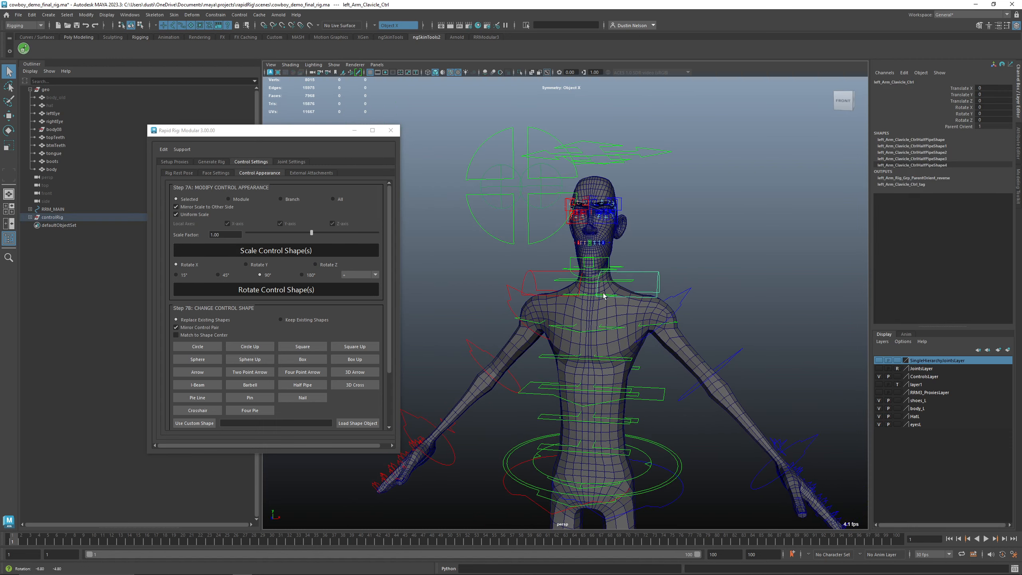
left_click(552, 273)
right_click_drag(552, 272, 640, 306, "alt")
key("w")
left_click_drag(689, 307, 672, 302, "alt")
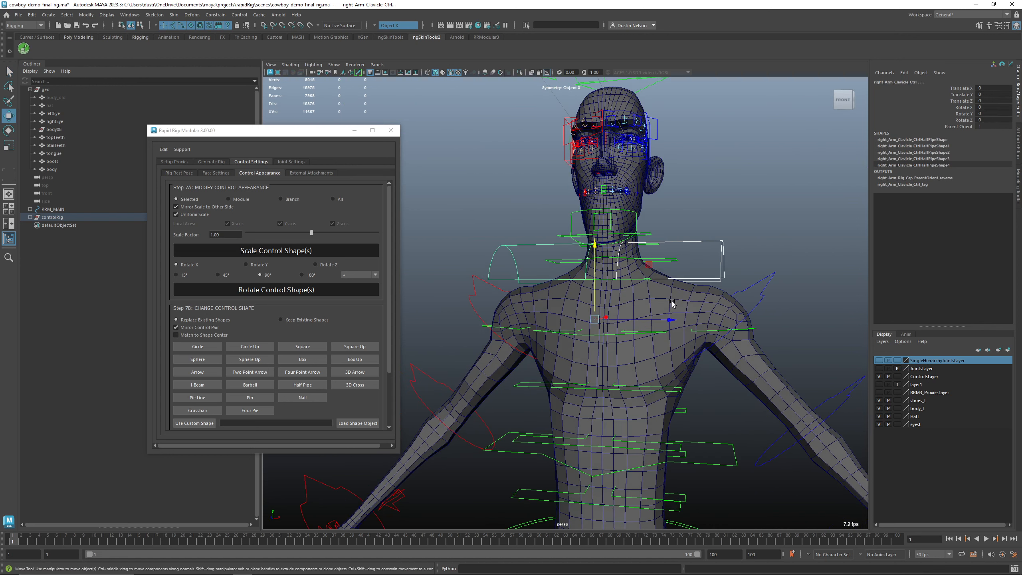
left_click_drag(583, 310, 437, 281, "alt")
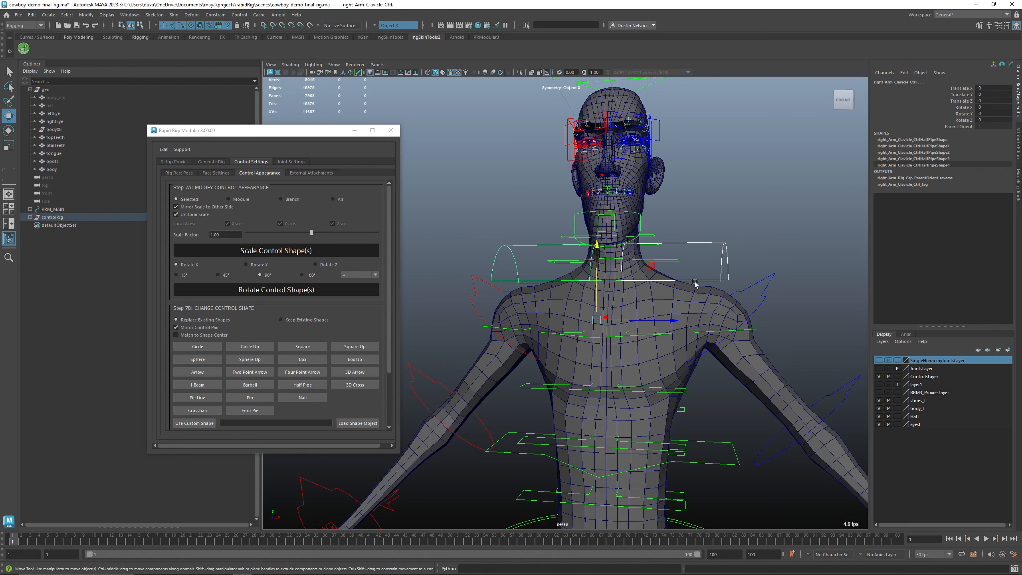
Scale the left clavicle control shape uniformly by a factor of .5, mirroring the scale to the other side
left_click(725, 250)
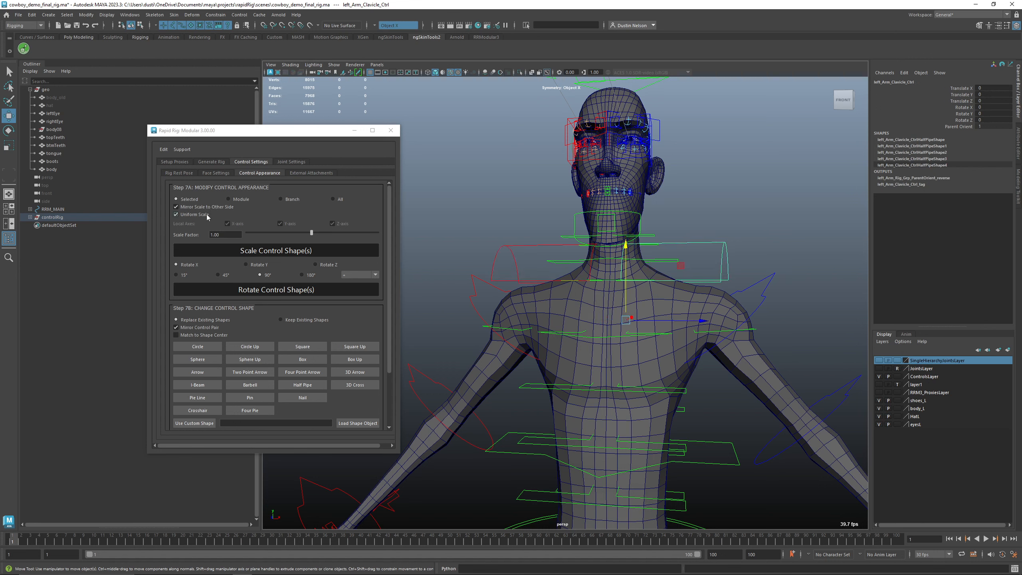
left_click(220, 235)
type(".5")
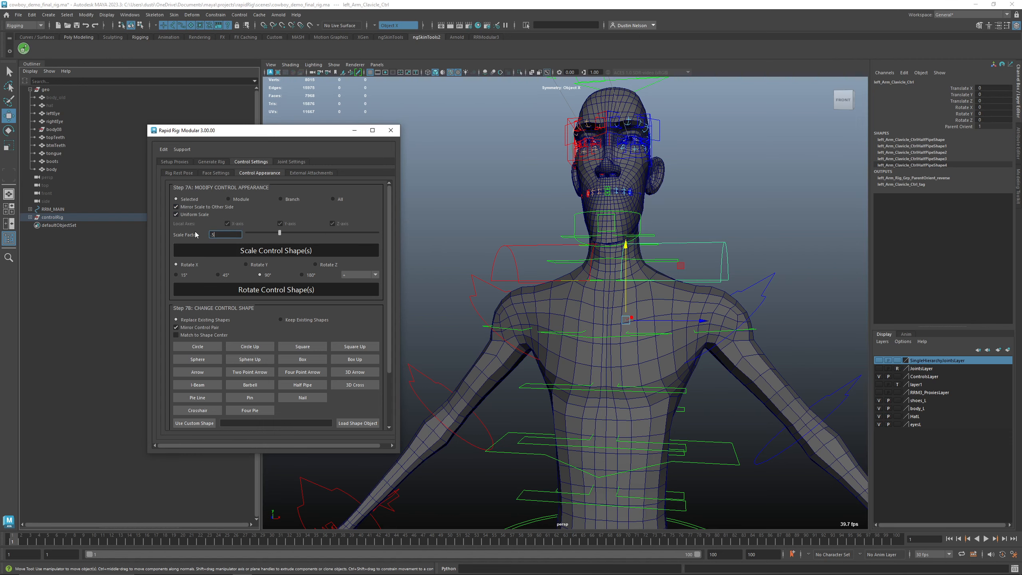
left_click(250, 250)
Undo the last scaling of the two clavicle control shapes
left_click_drag(661, 336, 664, 342, "alt")
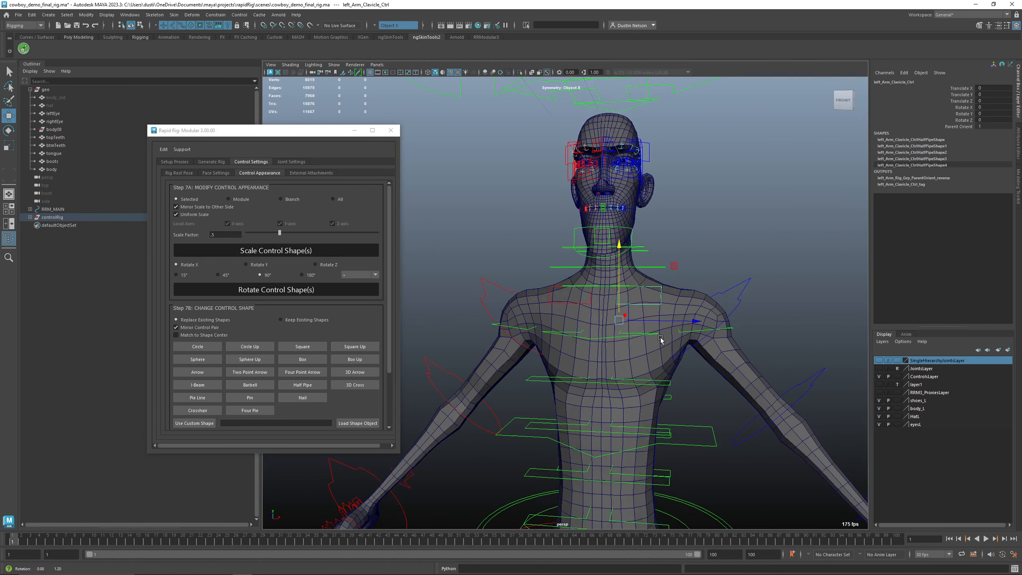
right_click_drag(663, 341, 589, 306, "alt")
key("ctrl+z")
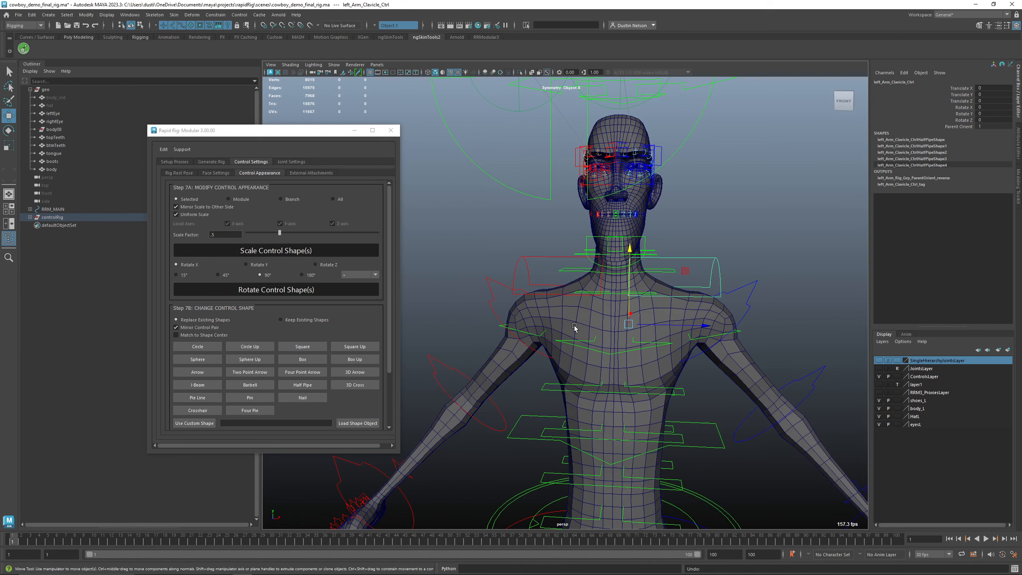
Try scaling only the left clavicle control shape with Mirror Scale to Other Side turned off
left_click(222, 211)
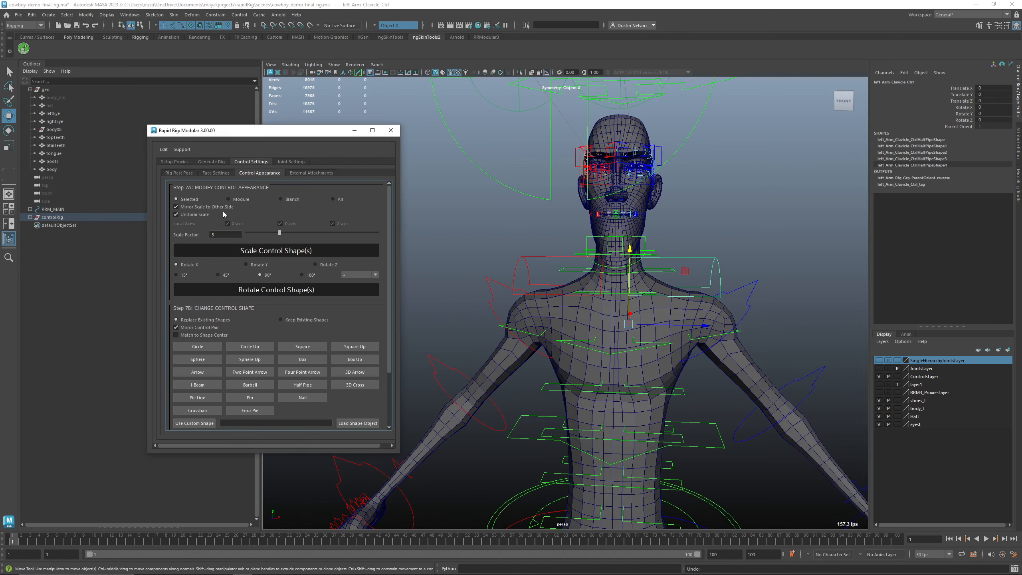
left_click(220, 208)
left_click(229, 252)
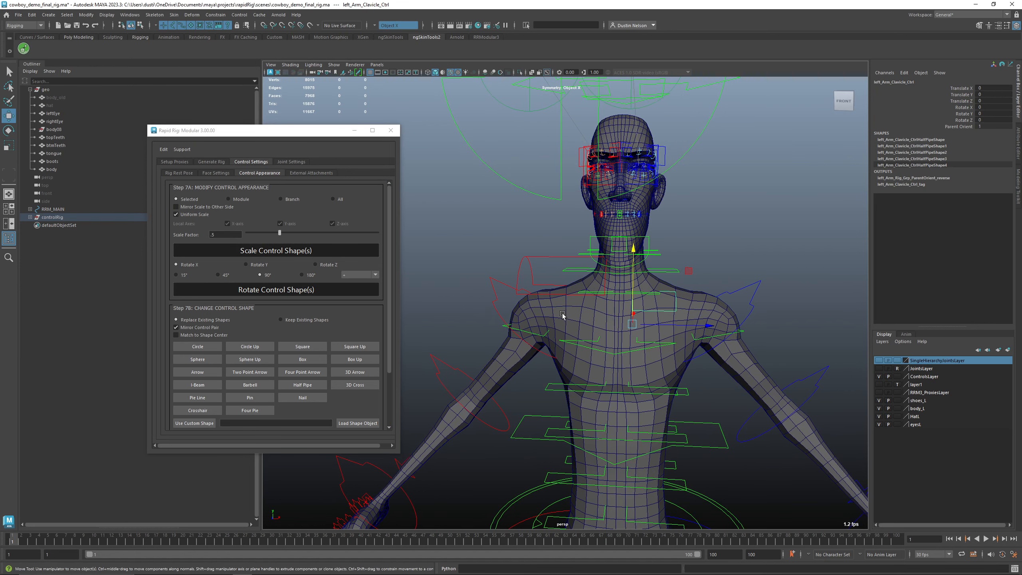
left_click(189, 207)
Turn off Uniform Scale and scale the mirrored clavicle control shapes along the local Z-axis only
left_click(179, 214)
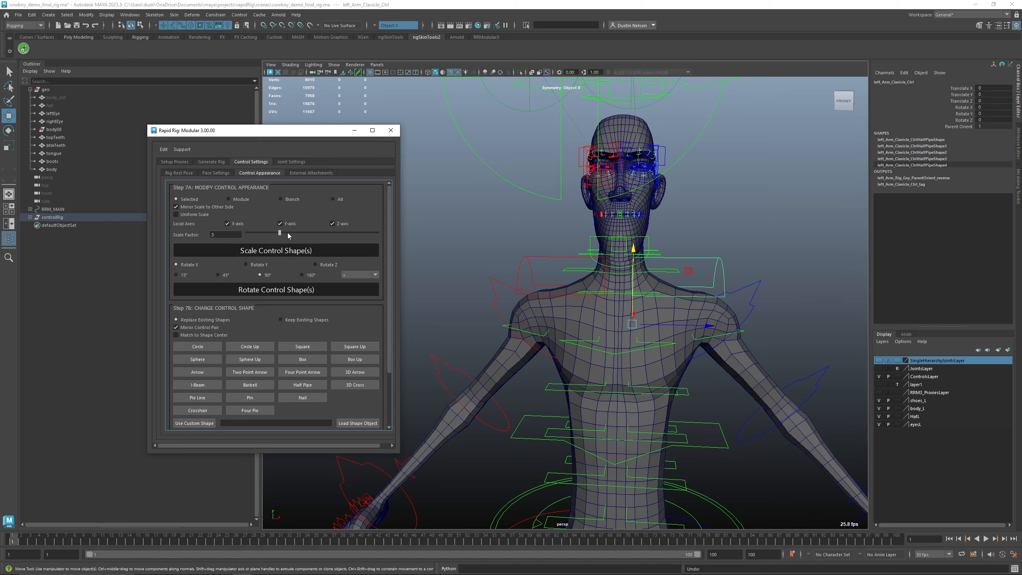
left_click(262, 250)
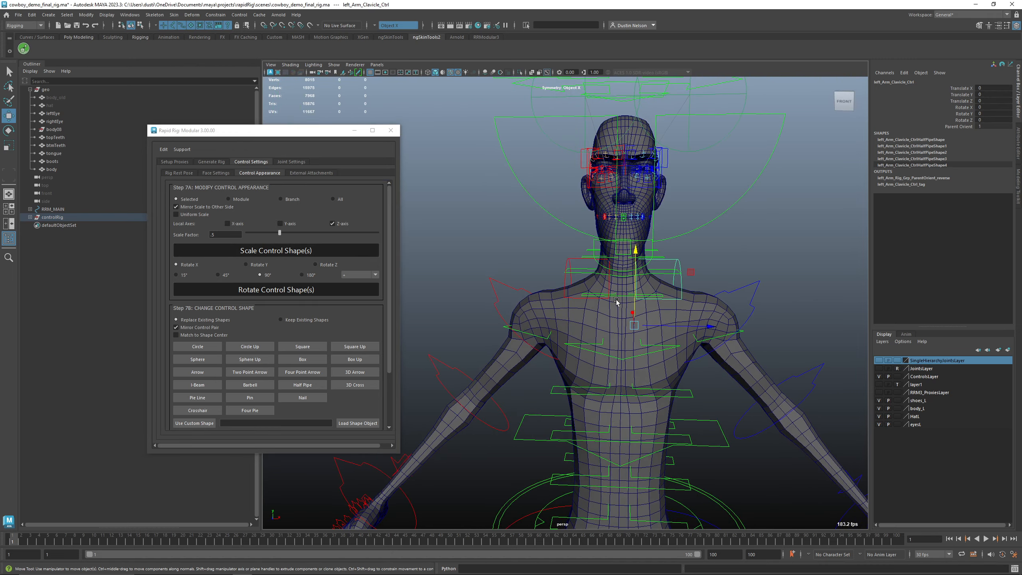
left_click_drag(617, 302, 471, 294, "alt")
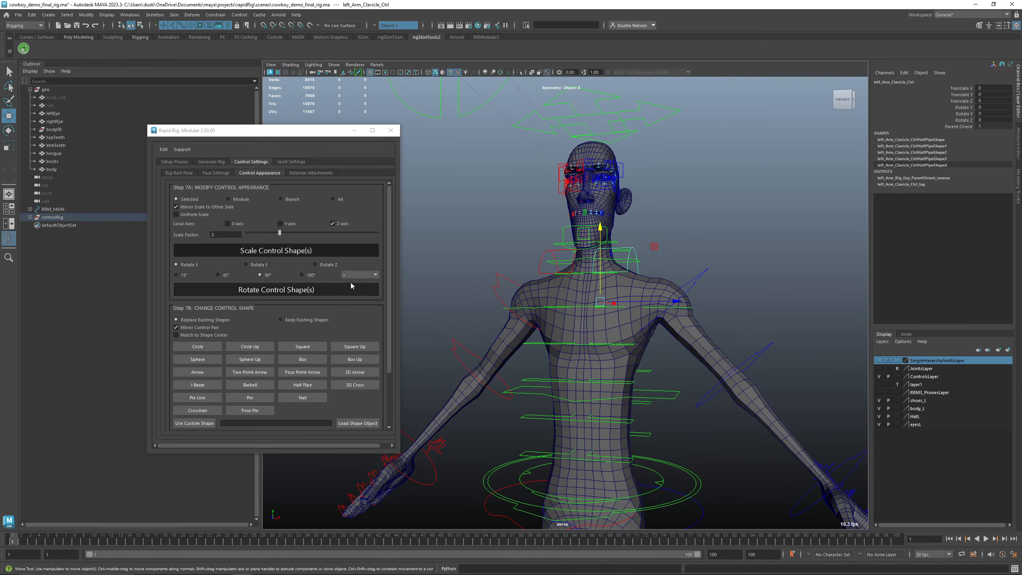
Rotate the left clavicle control shape 90° about X and four times 90° about Y
left_click(302, 291)
left_click_drag(515, 316, 684, 329, "alt")
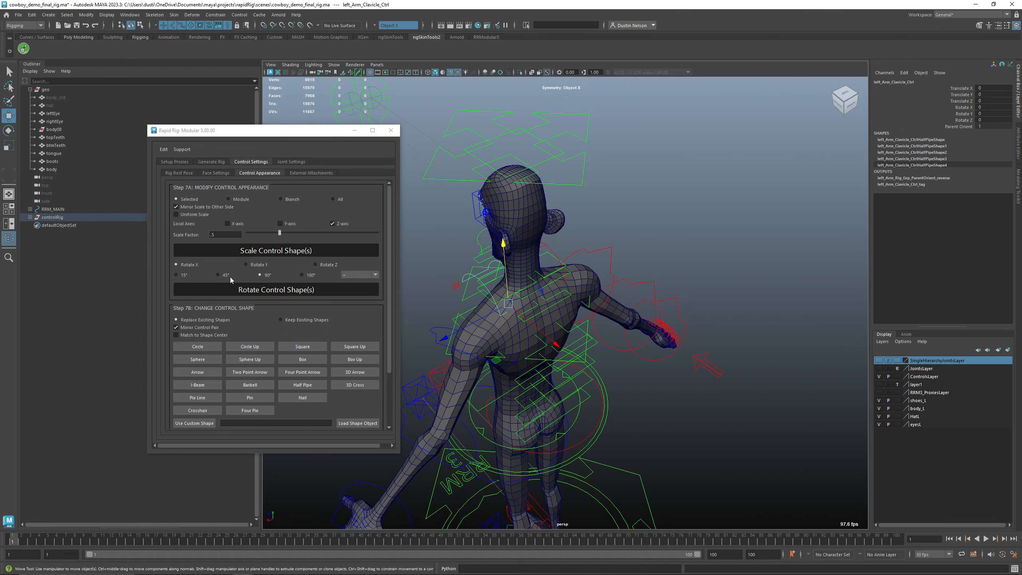
left_click(246, 264)
left_click(268, 290)
left_click(268, 290)
left_click(268, 290)
left_click(267, 290)
left_click_drag(549, 332, 736, 312, "alt")
left_click_drag(567, 310, 523, 310, "alt")
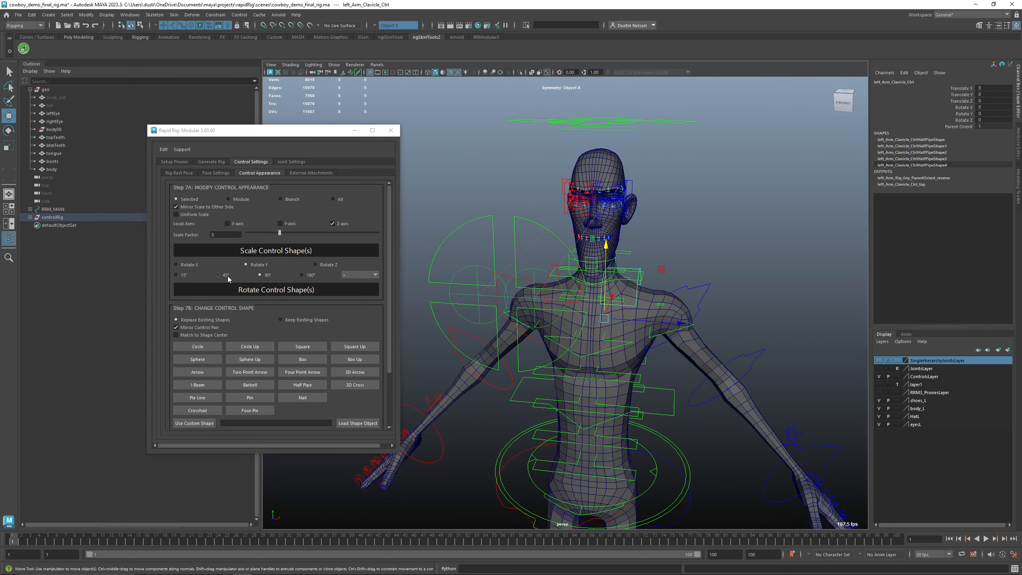
Examine how the control shapes fit around the character's head, torso, arms and legs
left_click(178, 275)
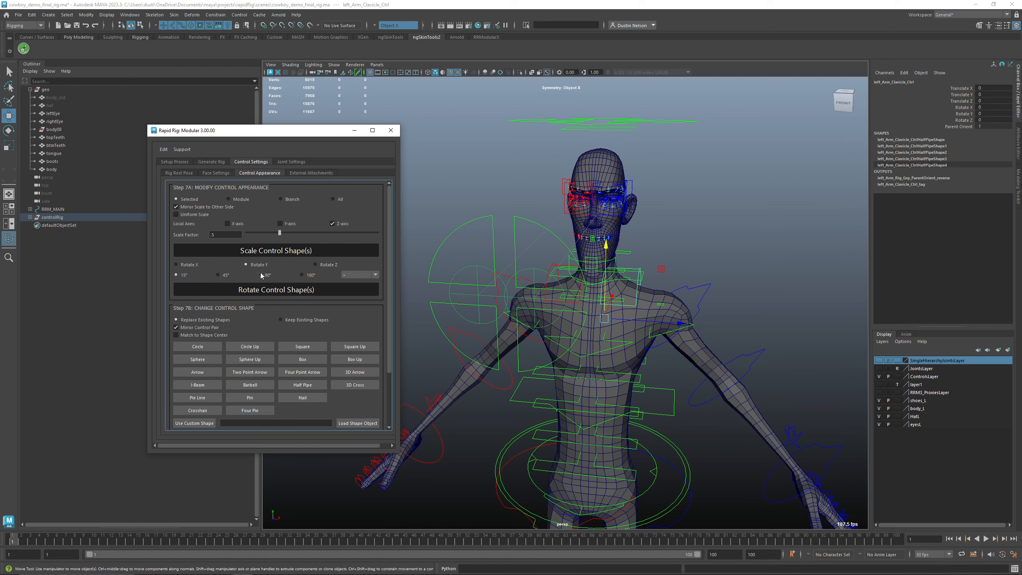
left_click_drag(549, 322, 529, 309, "alt")
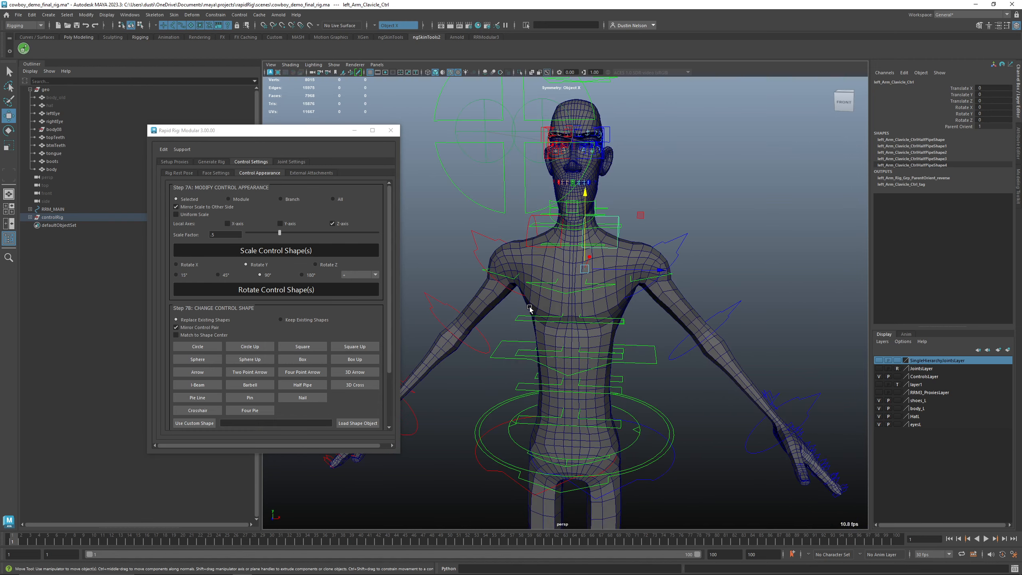
middle_click_drag(529, 309, 499, 285, "alt")
right_click_drag(498, 286, 384, 309, "alt")
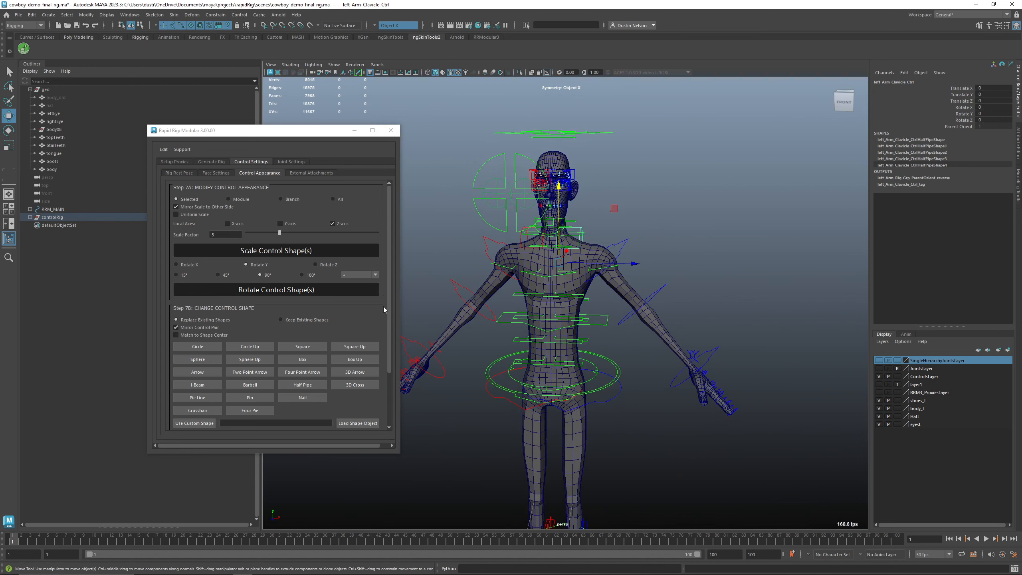
right_click_drag(617, 332, 580, 325, "alt")
left_click_drag(678, 325, 649, 328, "alt")
right_click_drag(649, 329, 664, 346, "alt")
middle_click_drag(710, 382, 700, 318, "alt")
left_click_drag(637, 305, 657, 307, "alt")
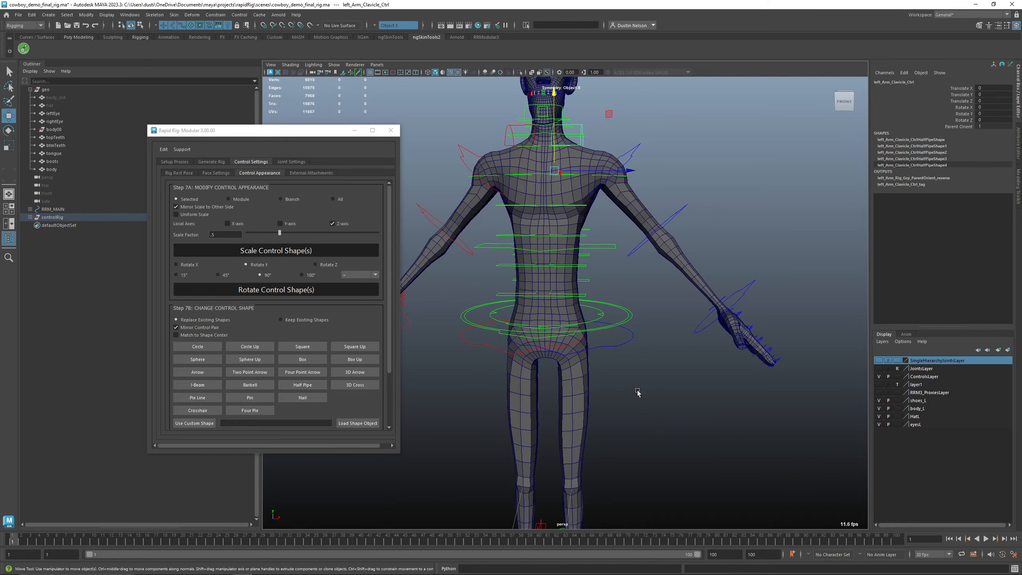
middle_click_drag(638, 393, 652, 484, "alt")
middle_click_drag(631, 273, 637, 356, "alt")
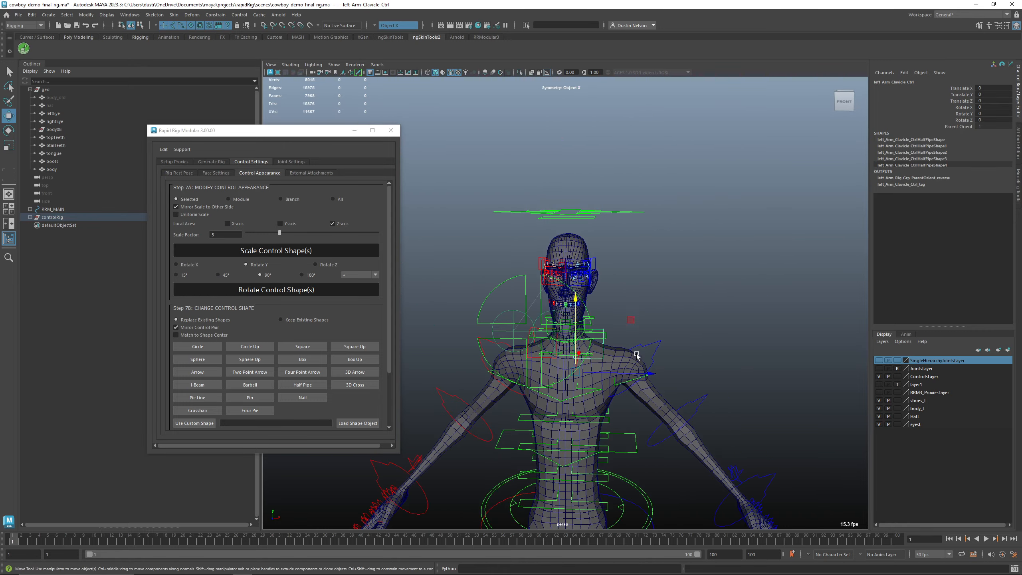
Try replacing the shape of the neck's top IK control above the head with a Box
left_click(608, 216)
left_click_drag(609, 216, 583, 290, "alt")
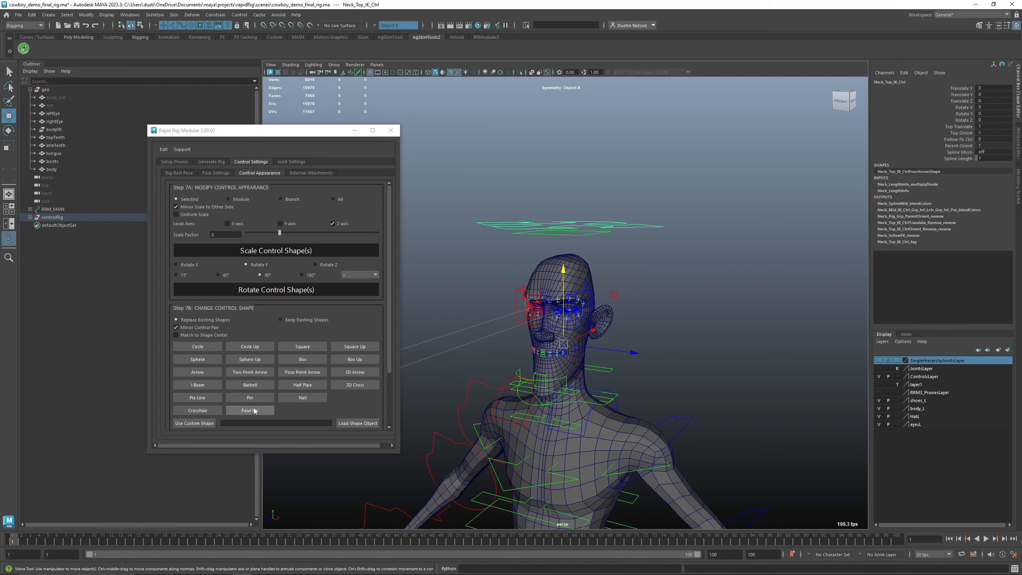
left_click(306, 360)
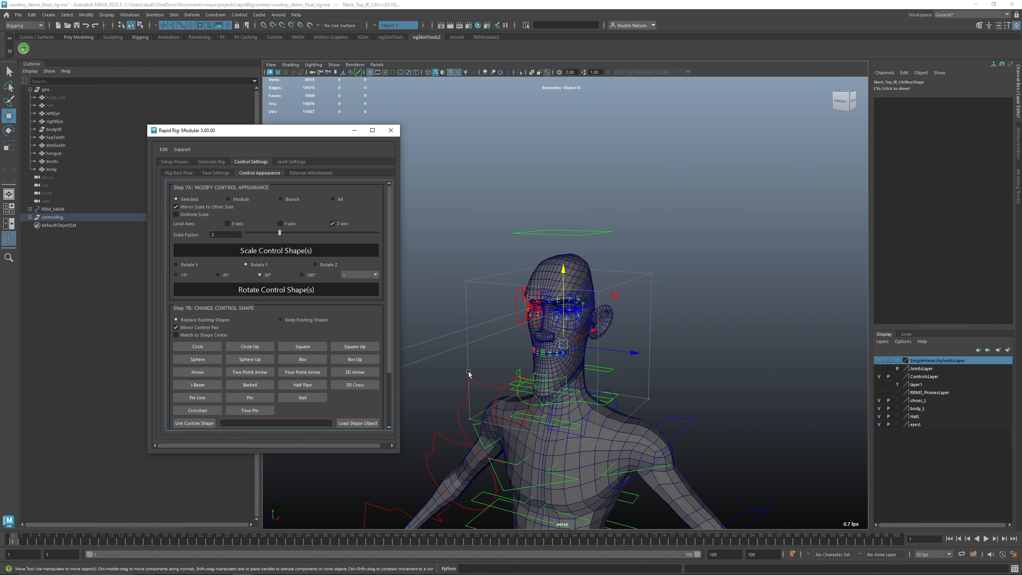
key("f")
left_click_drag(570, 318, 565, 299, "alt")
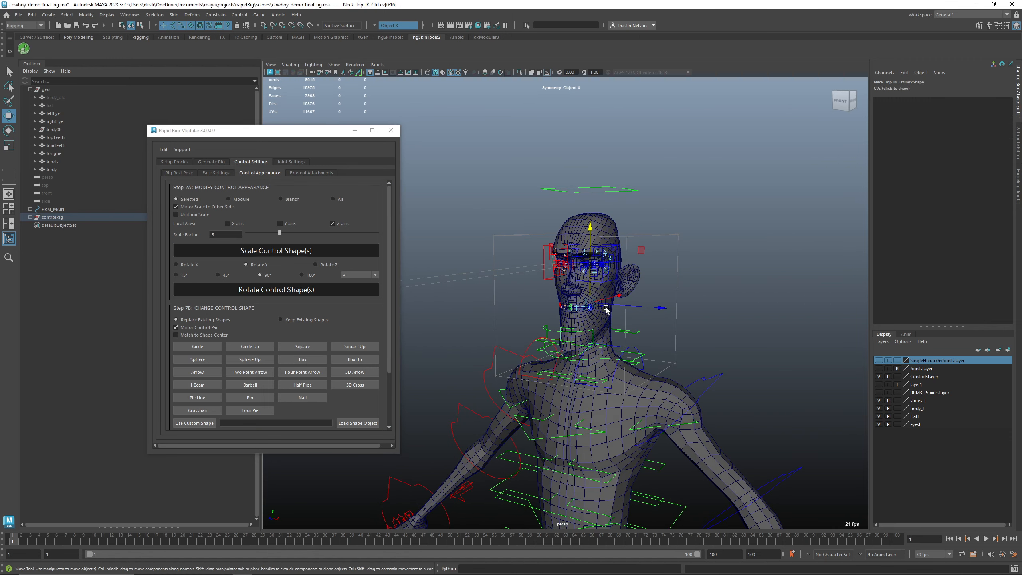
middle_click_drag(617, 315, 630, 316, "alt")
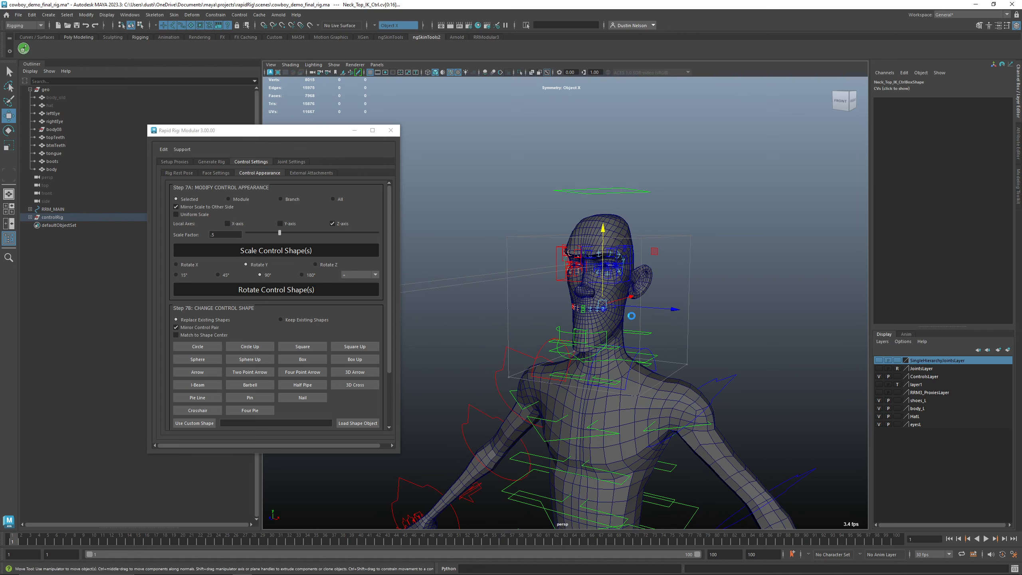
key("ctrl+z")
Try the Box shape once more on the neck's top IK control and undo it
left_click_drag(696, 234, 689, 201, "alt")
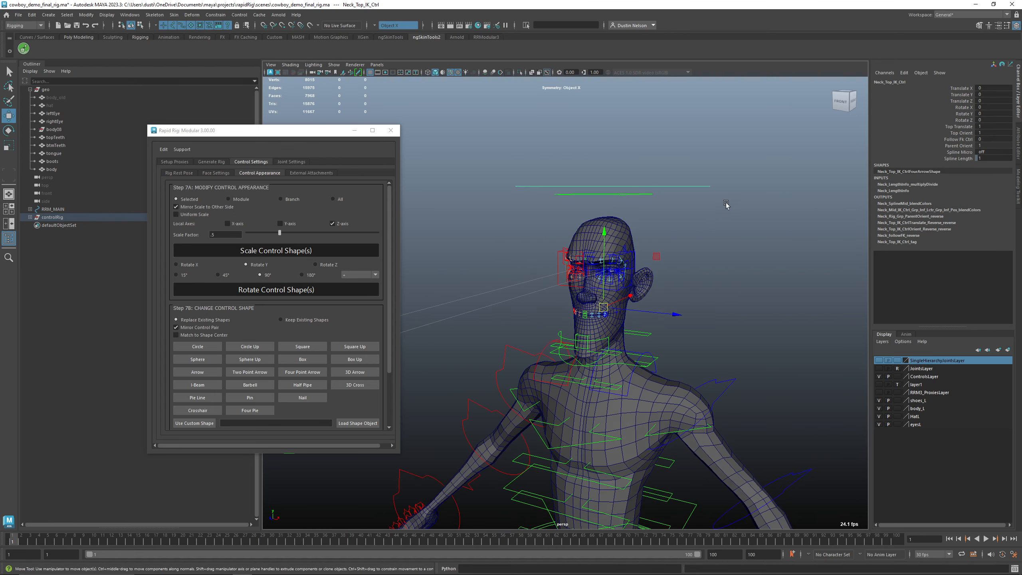
left_click_drag(737, 227, 736, 173)
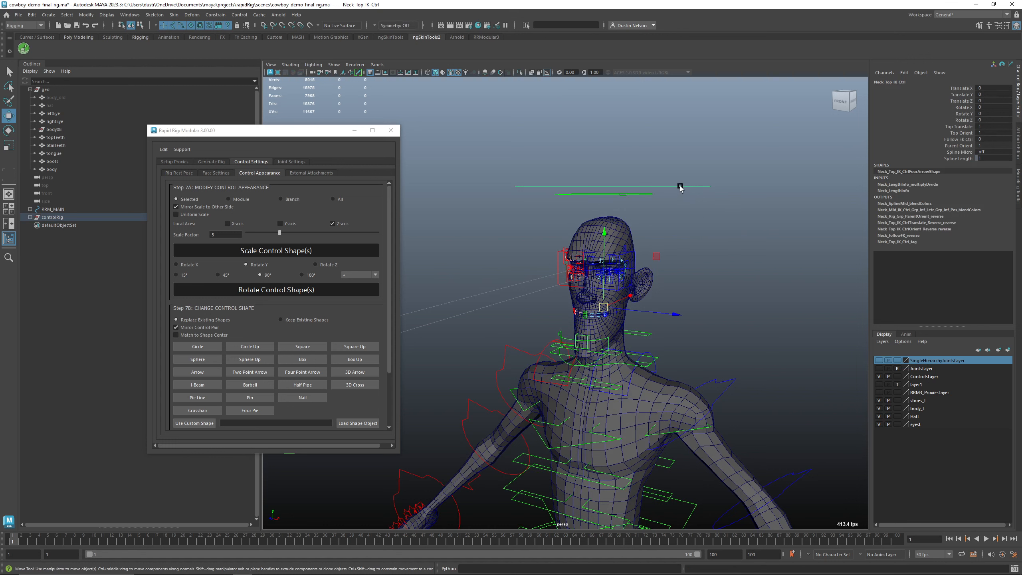
left_click(307, 361)
left_click_drag(651, 302, 607, 296, "alt")
key("ctrl+z")
key("ctrl+z")
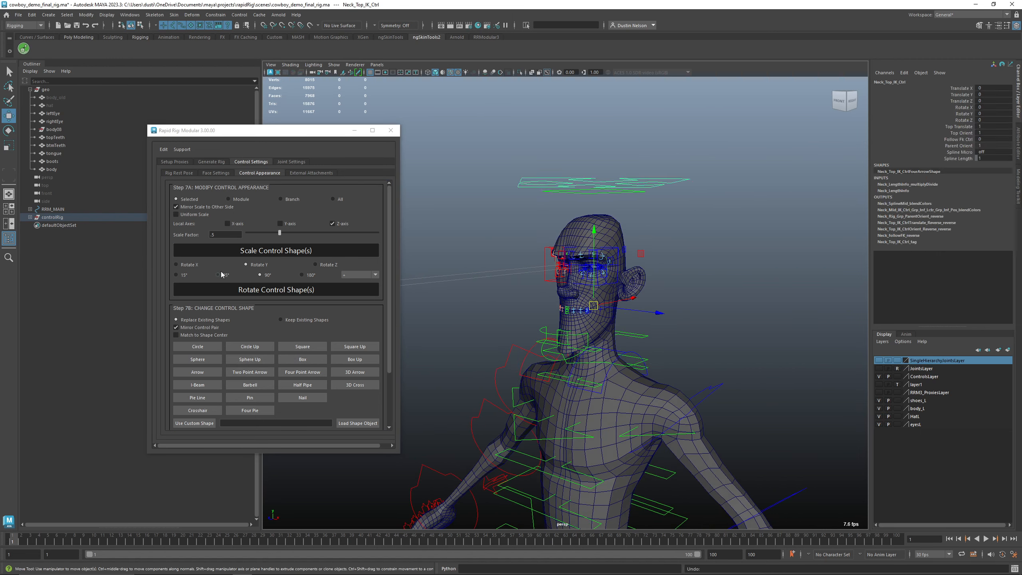
Turn on Match to Shape Center and try the Box shape on the neck's top IK control
left_click(206, 335)
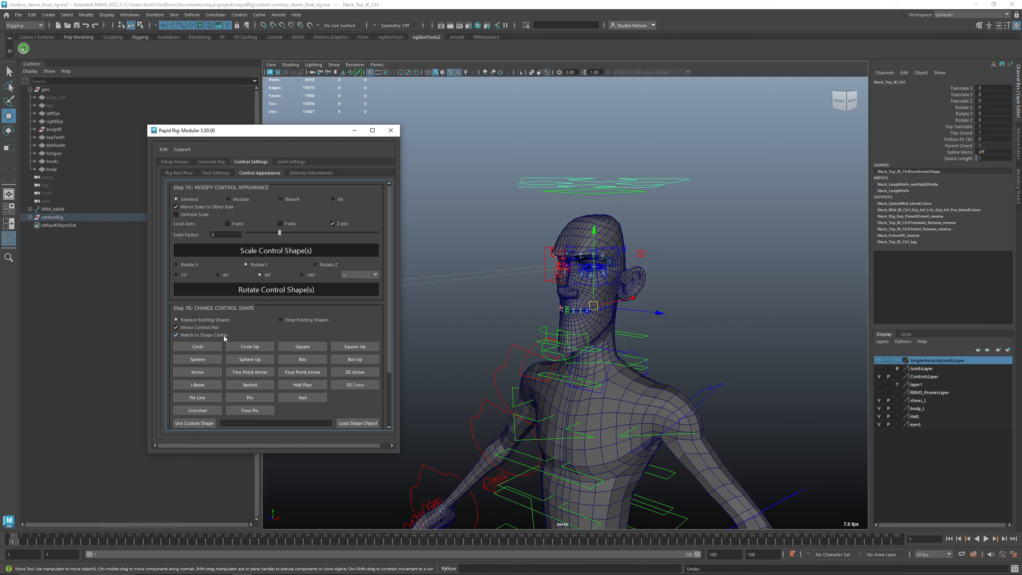
left_click(315, 361)
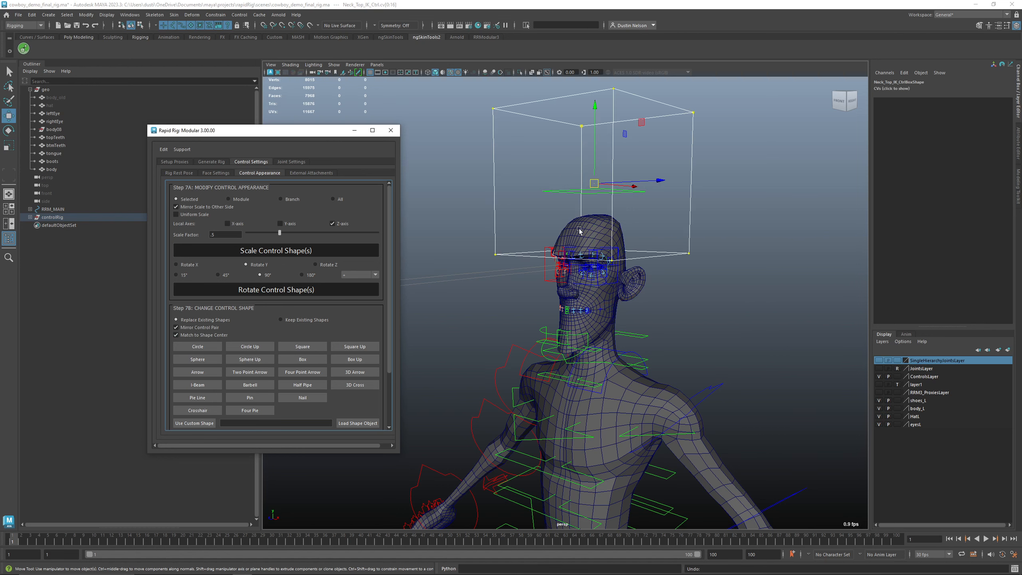
key("ctrl+z")
key("ctrl+z")
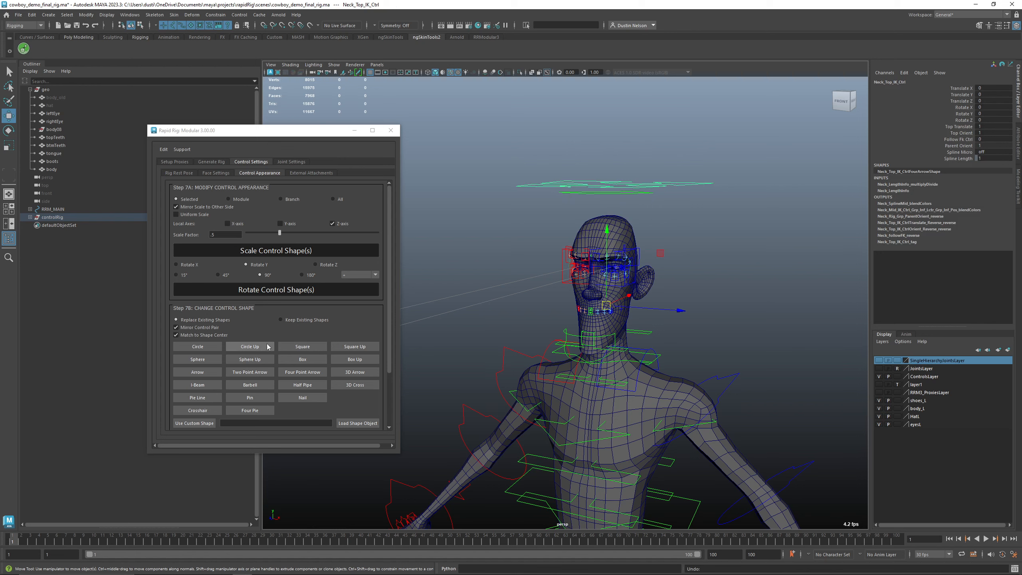
Try the Box Up shape on the neck's top IK control, undo it and clear the selection
left_click(361, 360)
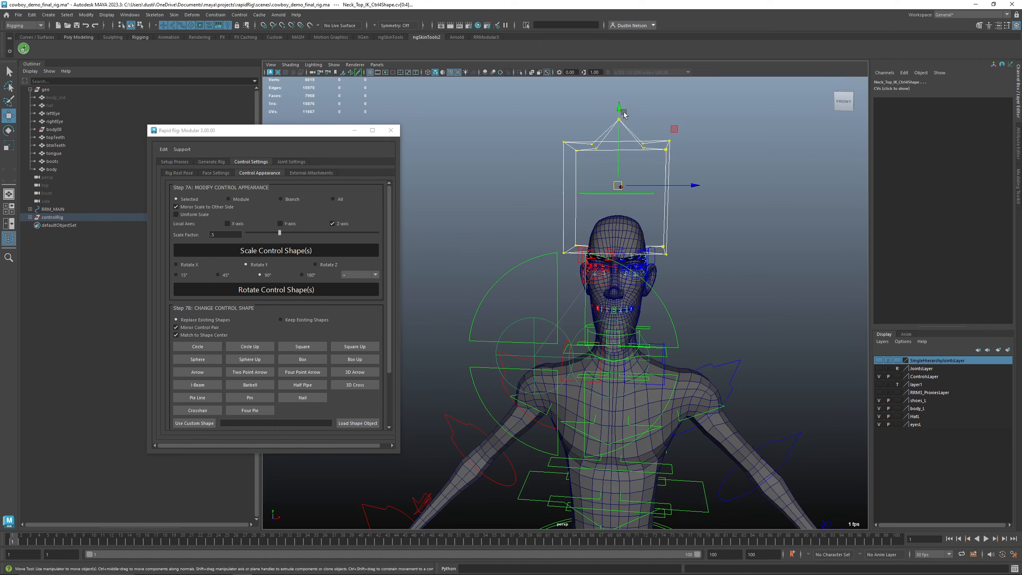
left_click_drag(623, 111, 599, 170, "alt")
key("r")
key("w")
key("ctrl+z")
key("ctrl+z")
key("ctrl+z")
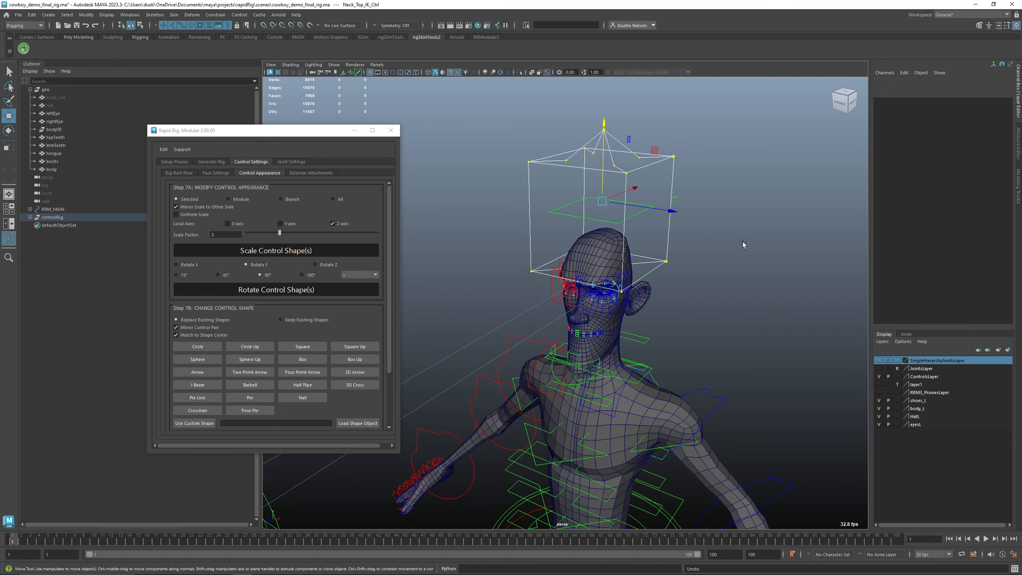
left_click(740, 241)
Try the 3D Cross shape on the left wrist FK control, undo it and clear the selection
left_click_drag(723, 262, 672, 312, "alt")
right_click_drag(672, 312, 595, 276, "alt")
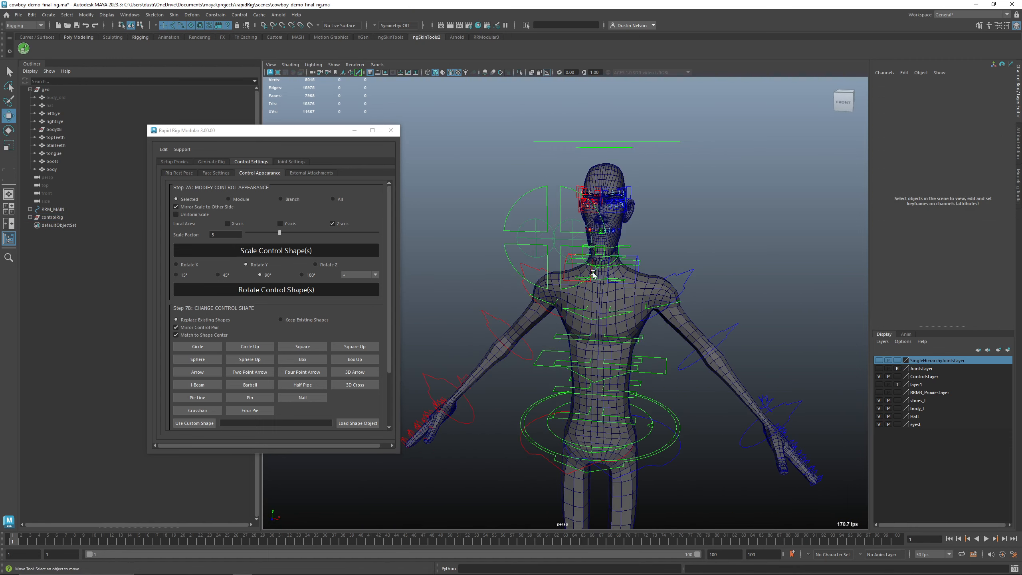
left_click_drag(595, 276, 500, 278, "alt")
middle_click_drag(599, 331, 573, 261, "alt")
left_click_drag(572, 262, 580, 313, "alt")
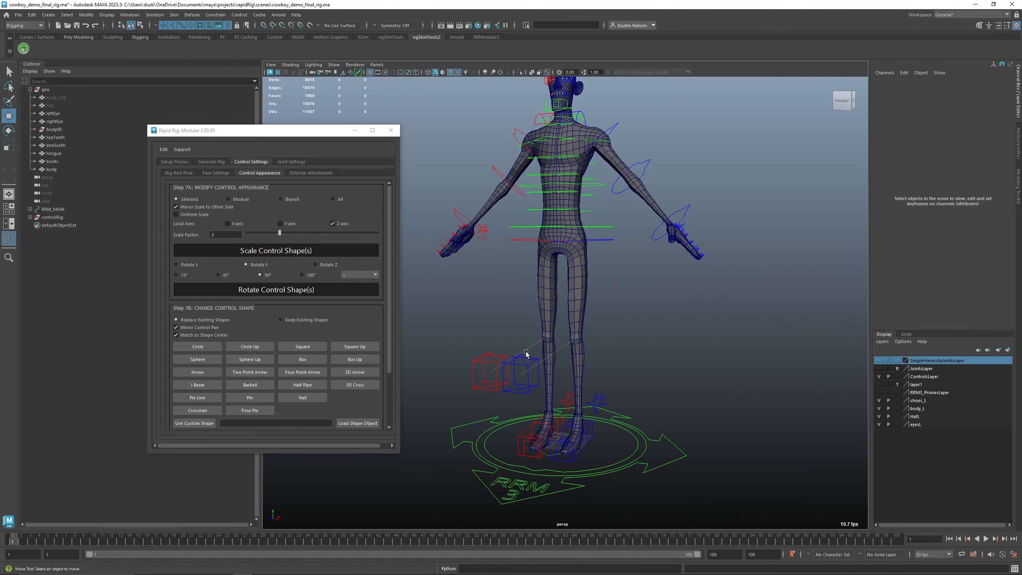
left_click_drag(651, 274, 591, 283, "alt")
left_click(656, 233)
left_click(360, 386)
key("ctrl+z")
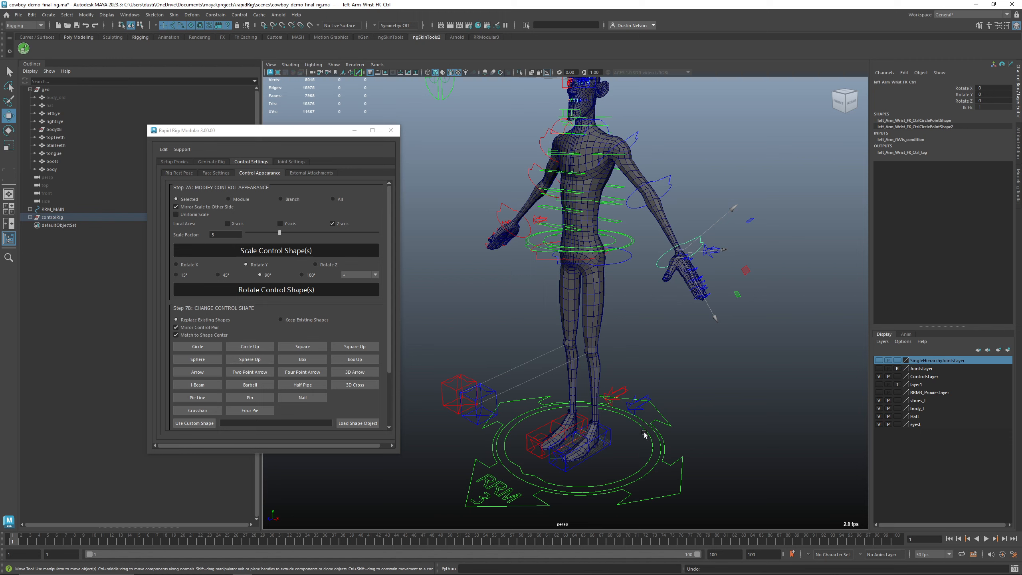
left_click(660, 340)
middle_click_drag(630, 377, 628, 327, "alt")
left_click_drag(628, 326, 636, 356, "alt")
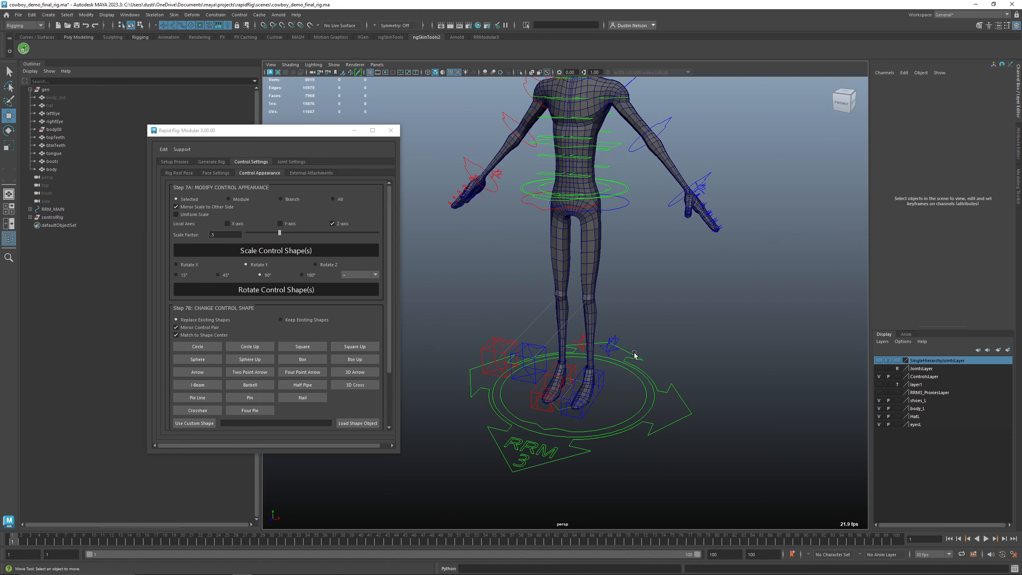
Create a NURBS circle at the origin, isolate it in the viewport and frame it
middle_click_drag(636, 356, 641, 309, "alt")
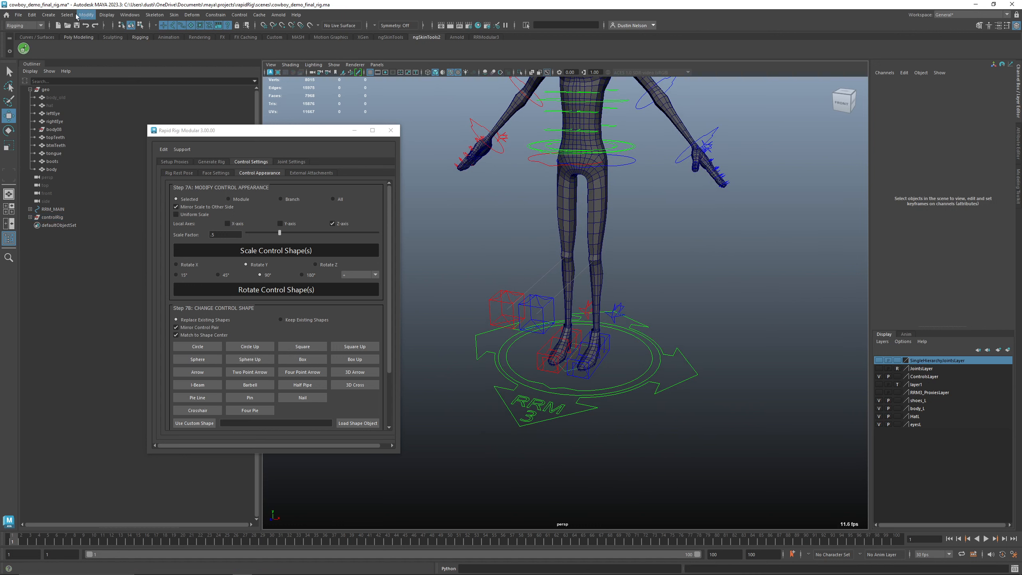
left_click(48, 15)
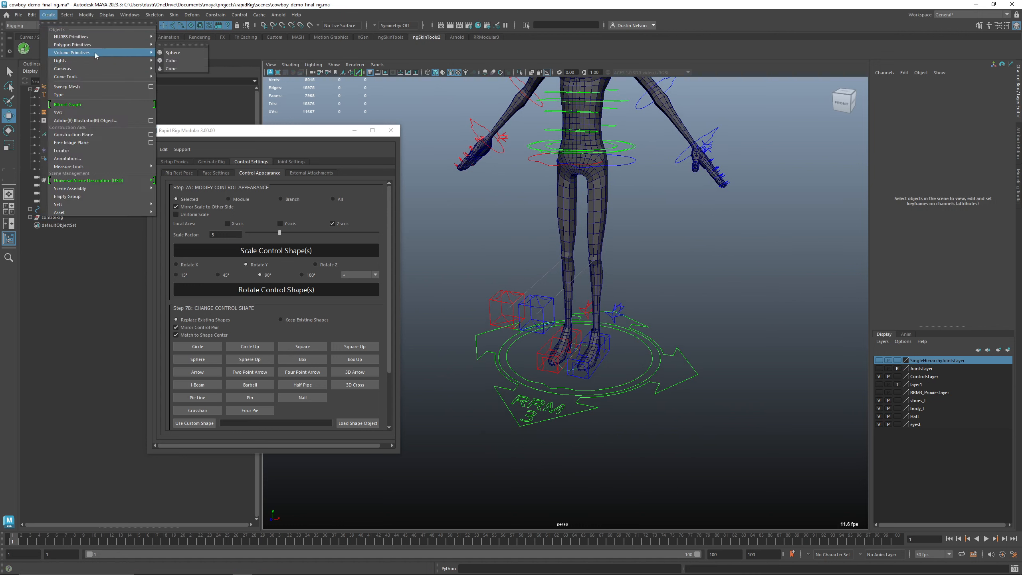
mouse_move(97, 52)
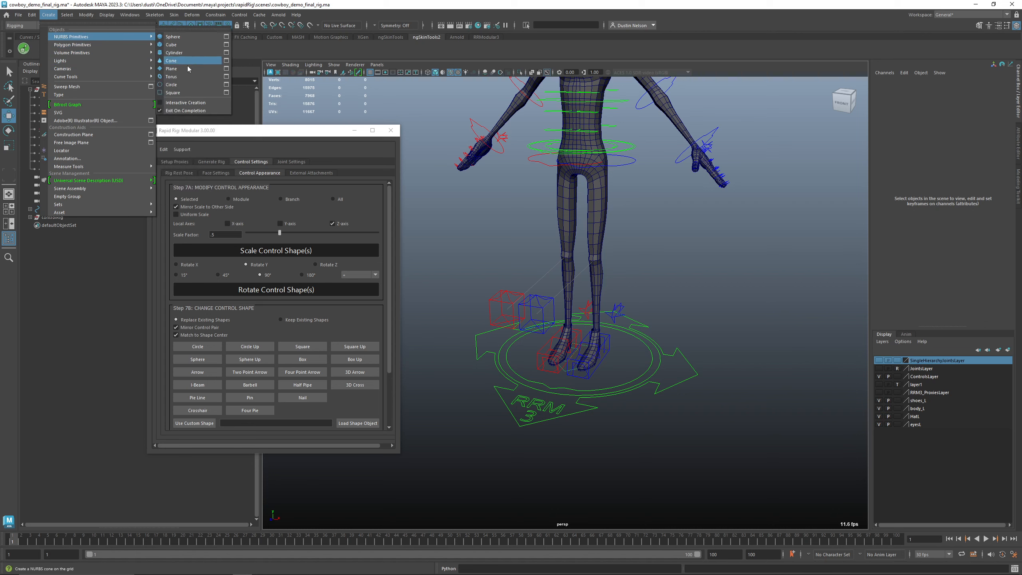
left_click(181, 84)
left_click_drag(589, 284, 598, 291, "alt")
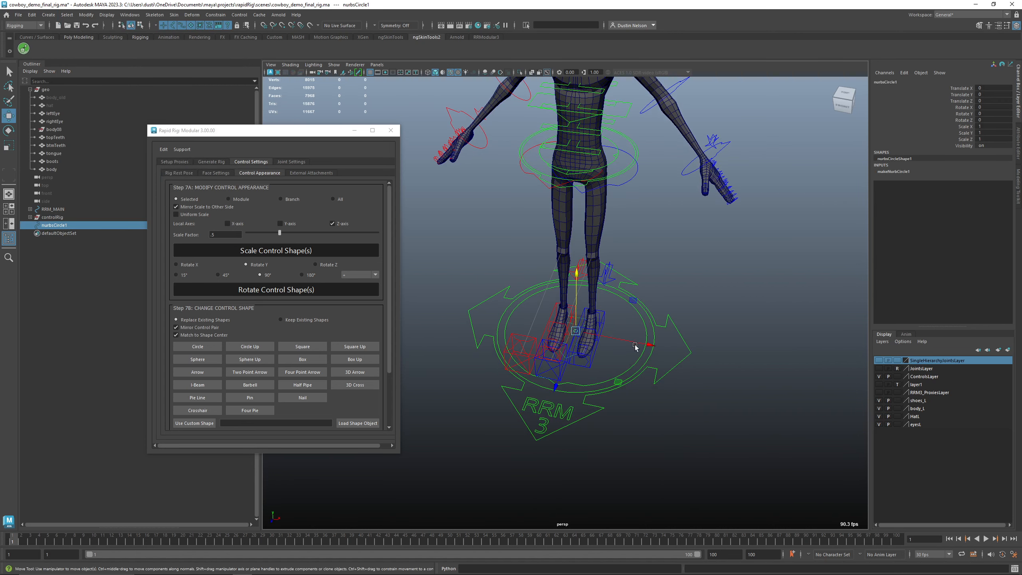
left_click_drag(642, 346, 692, 358)
key("ctrl+1")
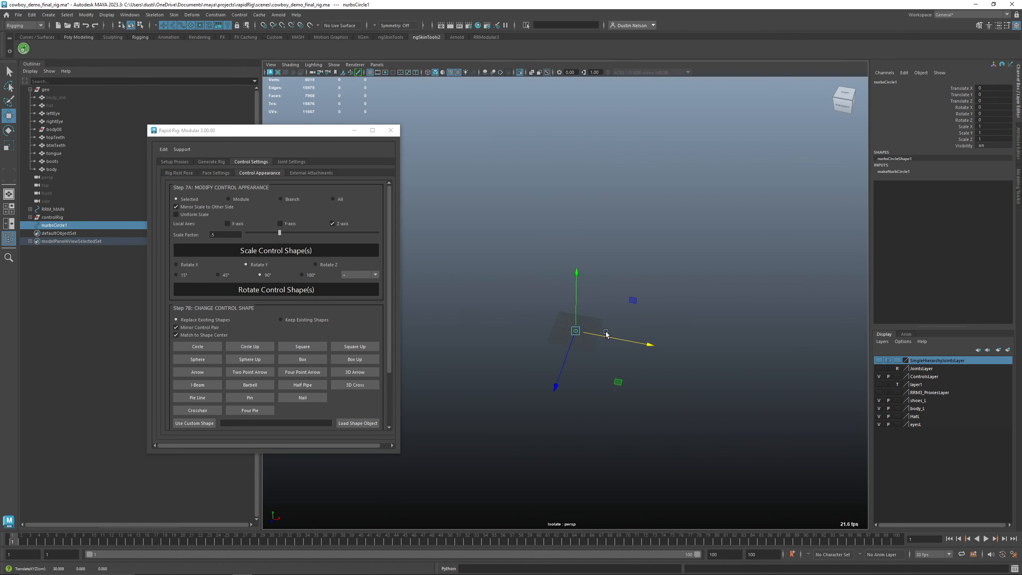
key("f")
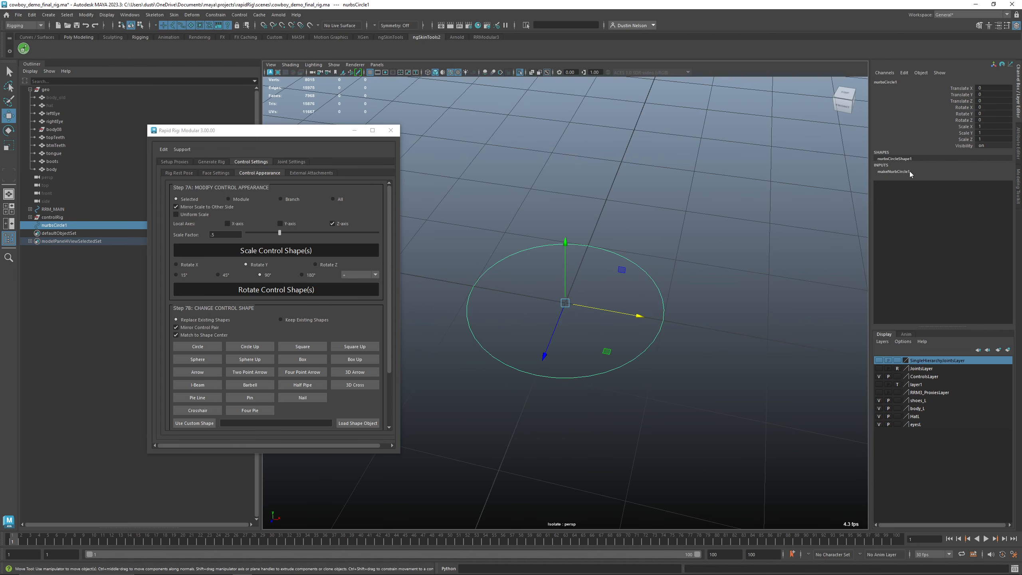
Set the circle's degree to Linear and its sections to 16 in its construction inputs
left_click(911, 172)
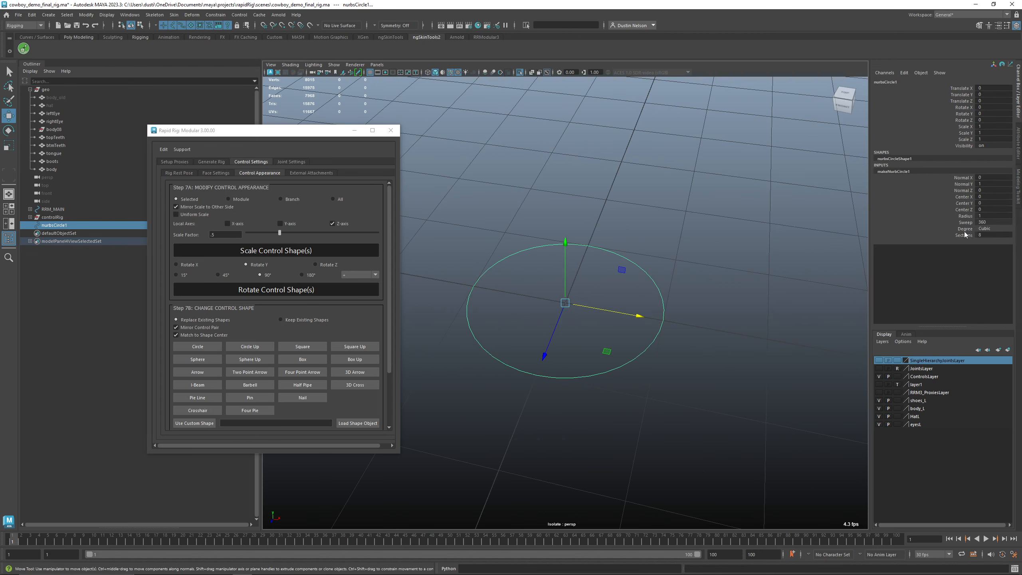
left_click(982, 229)
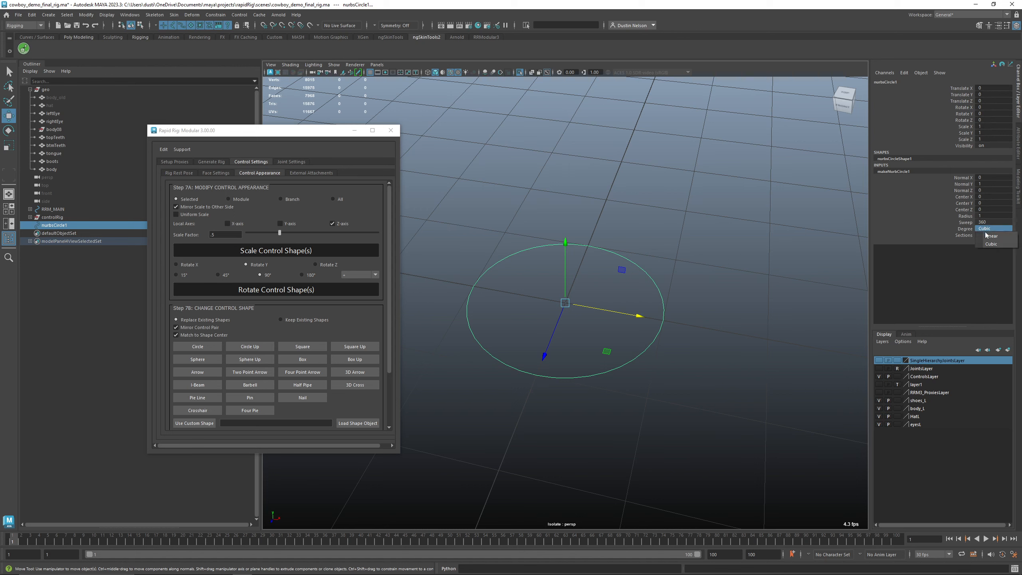
left_click(988, 235)
left_click_drag(721, 260, 665, 281, "alt")
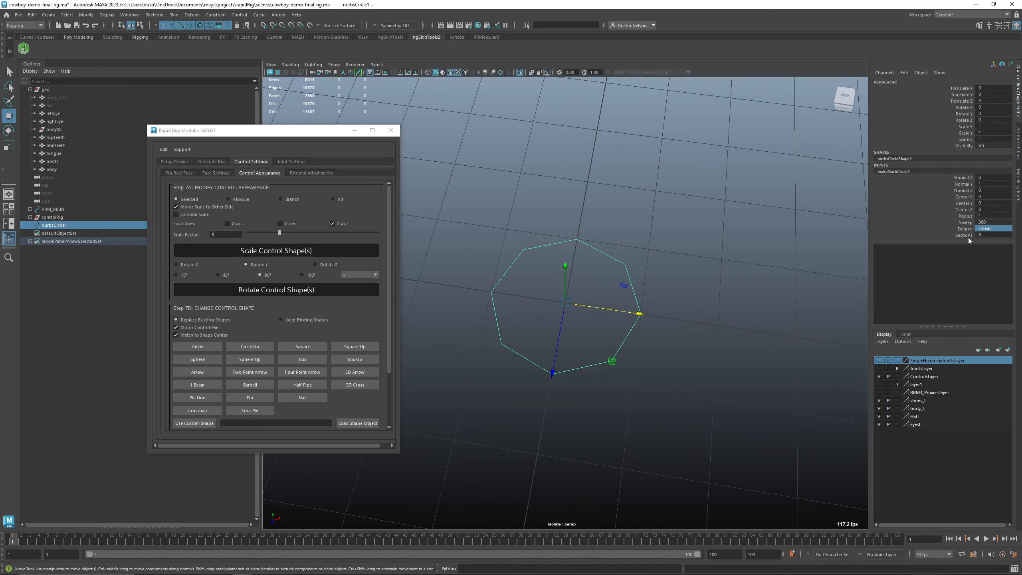
double_click(982, 236)
type("16")
key("Return")
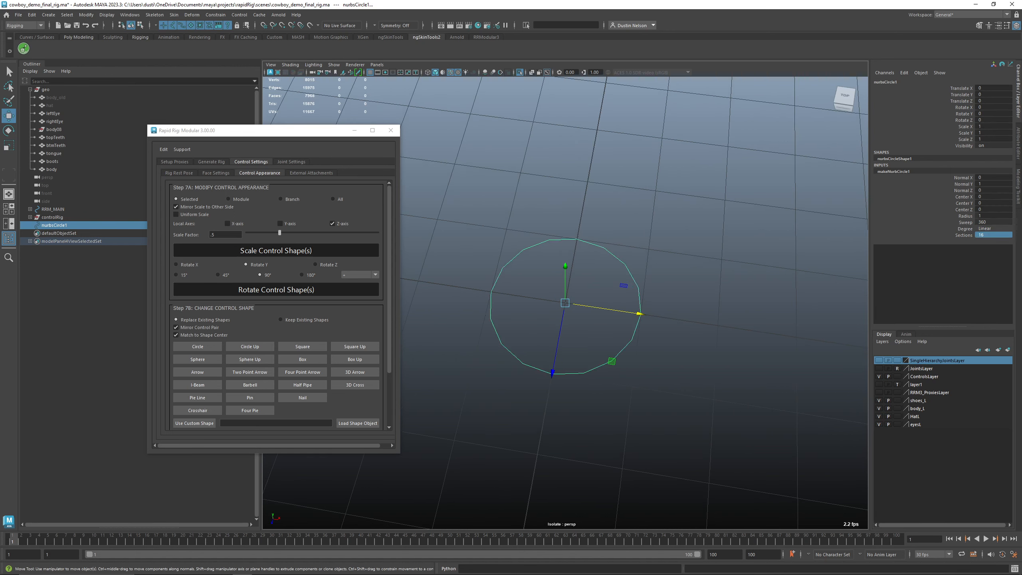
Select every other CV of the circle and scale them inward to form an eight-pointed star
key("q")
left_click(630, 345)
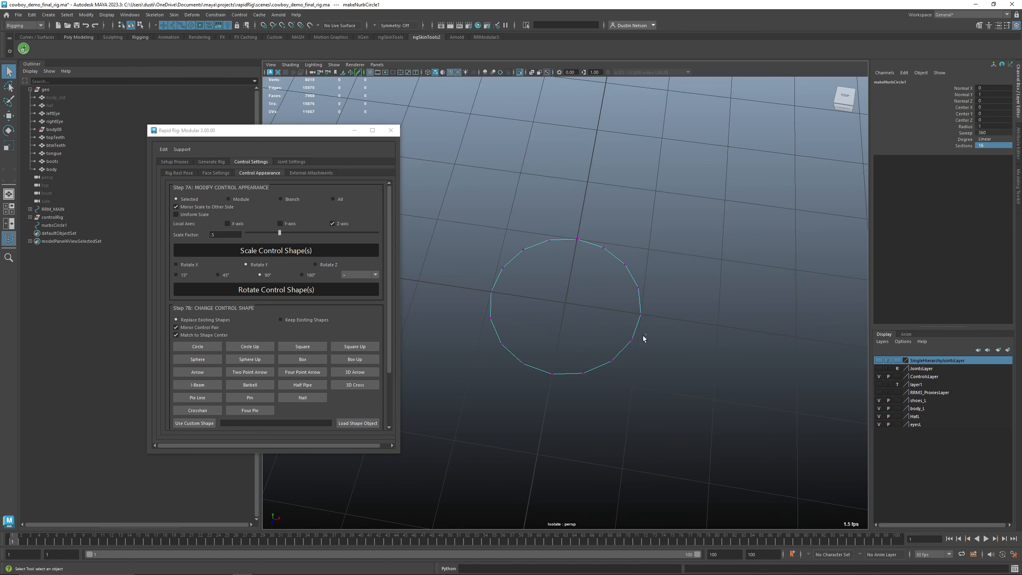
left_click_drag(643, 335, 624, 347)
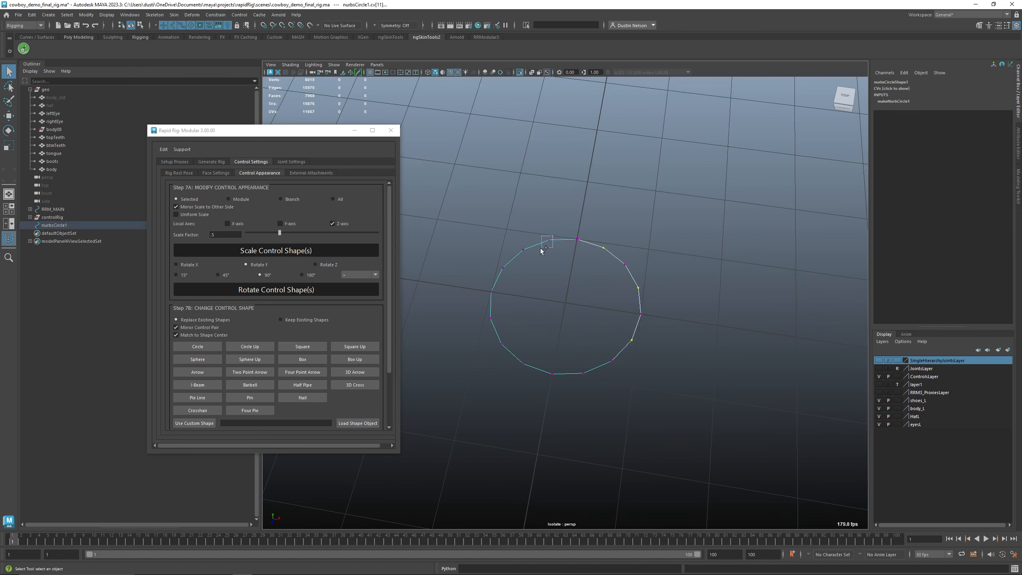
left_click_drag(542, 251, 542, 250, "shift")
key("r")
left_click_drag(569, 305, 525, 309)
key("F8")
key("q")
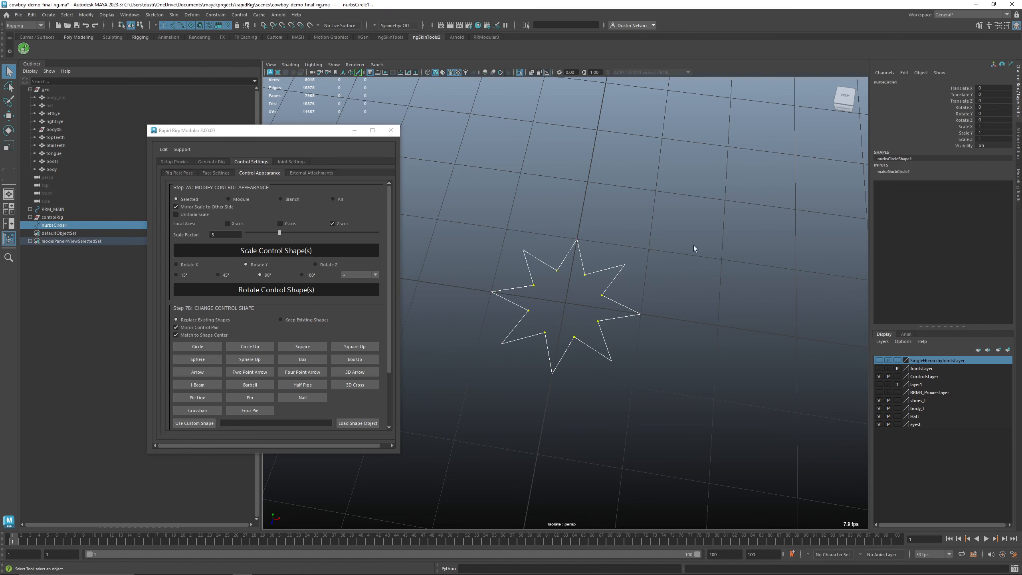
Deselect the star curve and turn off viewport isolation to bring back the full rig
left_click(666, 378)
left_click_drag(666, 378, 586, 299, "alt")
right_click_drag(586, 299, 566, 317, "alt")
left_click_drag(566, 317, 570, 326, "alt")
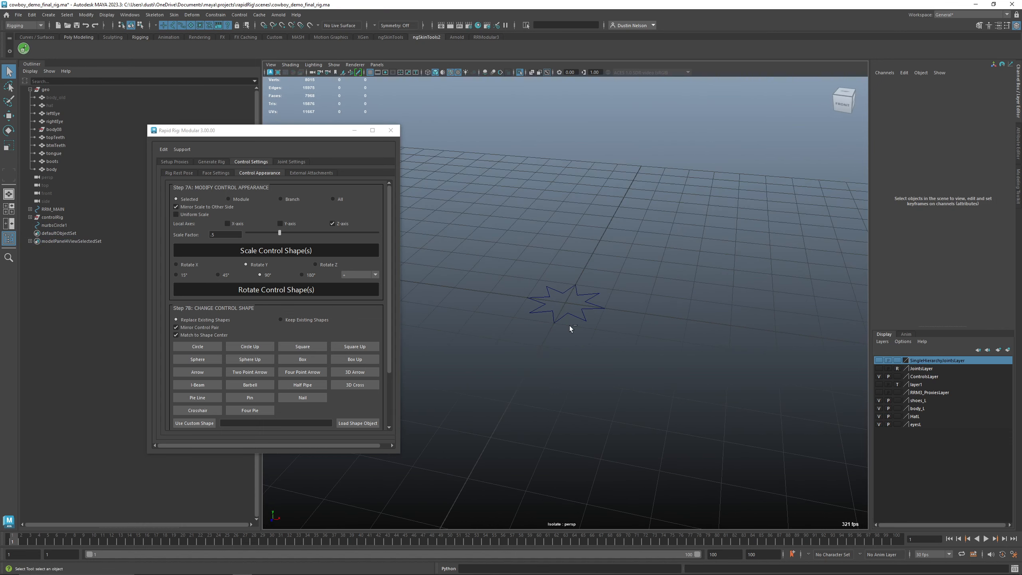
key("ctrl+1")
Select all CVs of the star curve and scale them up to reach well beyond the feet, then return to object selection
left_click(573, 318)
right_click_drag(629, 341, 518, 321, "alt")
key("F8")
left_click_drag(541, 278, 640, 350)
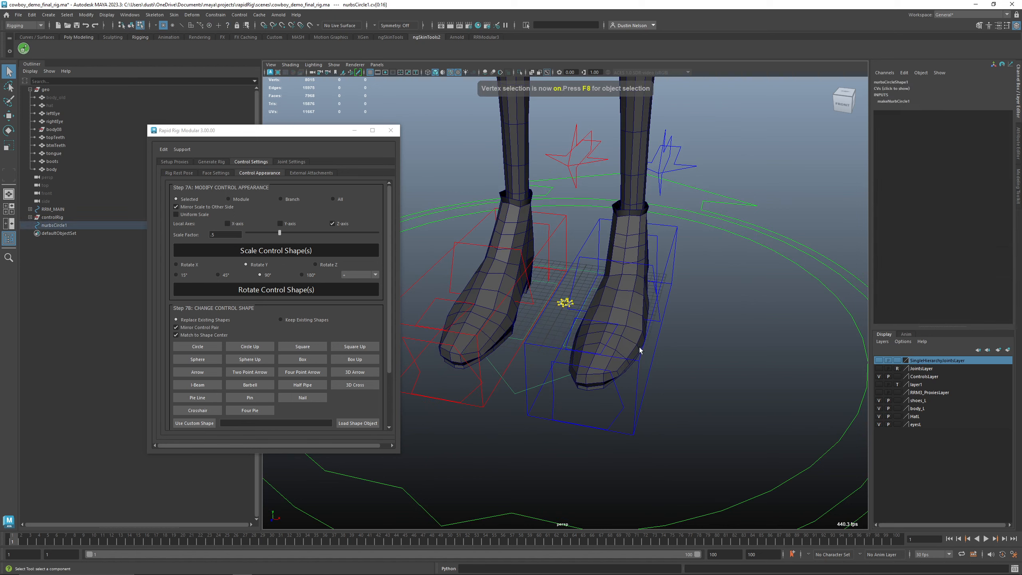
key("r")
right_click_drag(640, 350, 576, 309, "alt")
left_click_drag(576, 310, 658, 308)
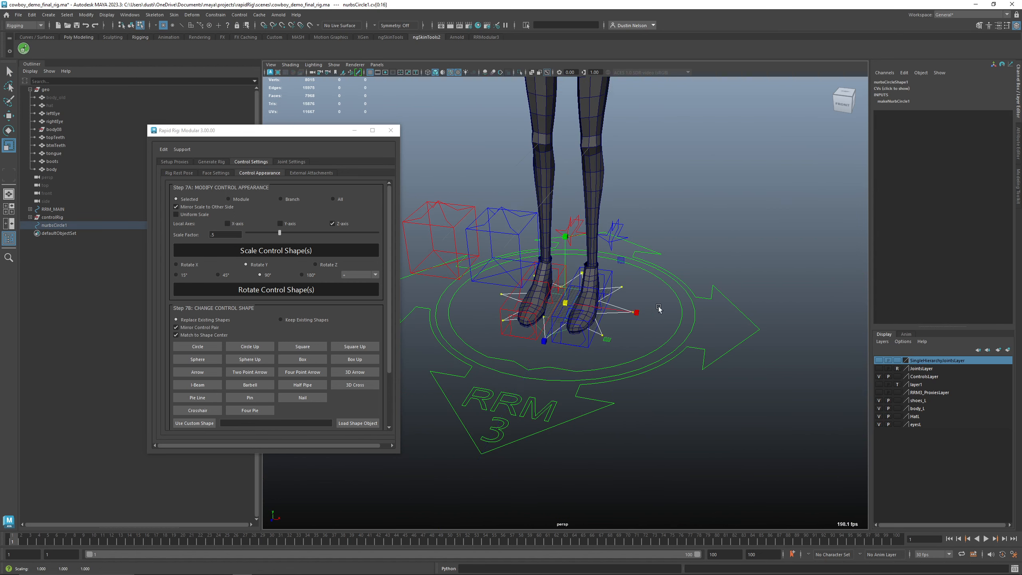
key("F8")
Load the selected star curve as the custom shape object for control replacement
left_click_drag(681, 276, 581, 281, "alt")
right_click_drag(581, 280, 502, 261, "alt")
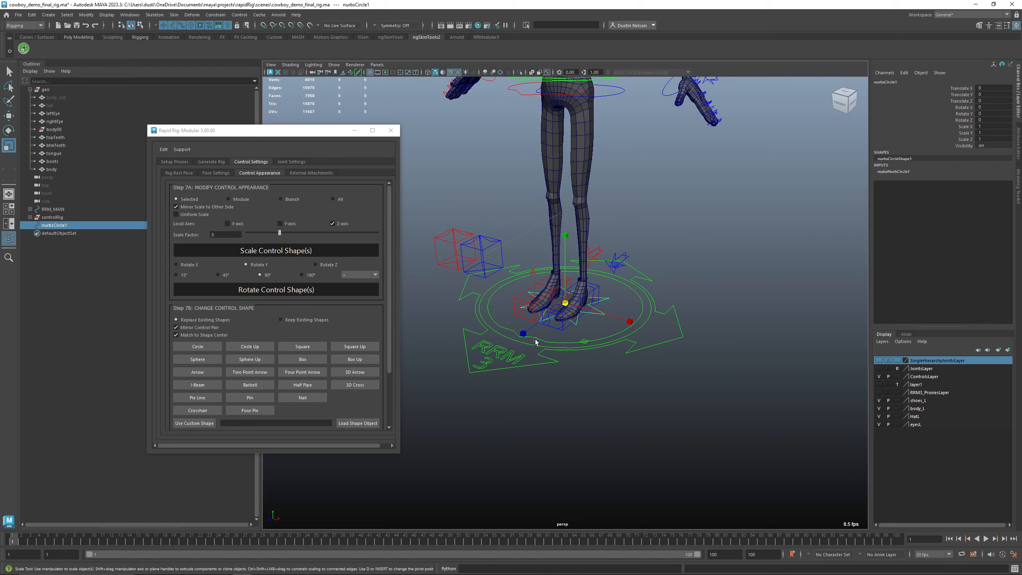
left_click(341, 426)
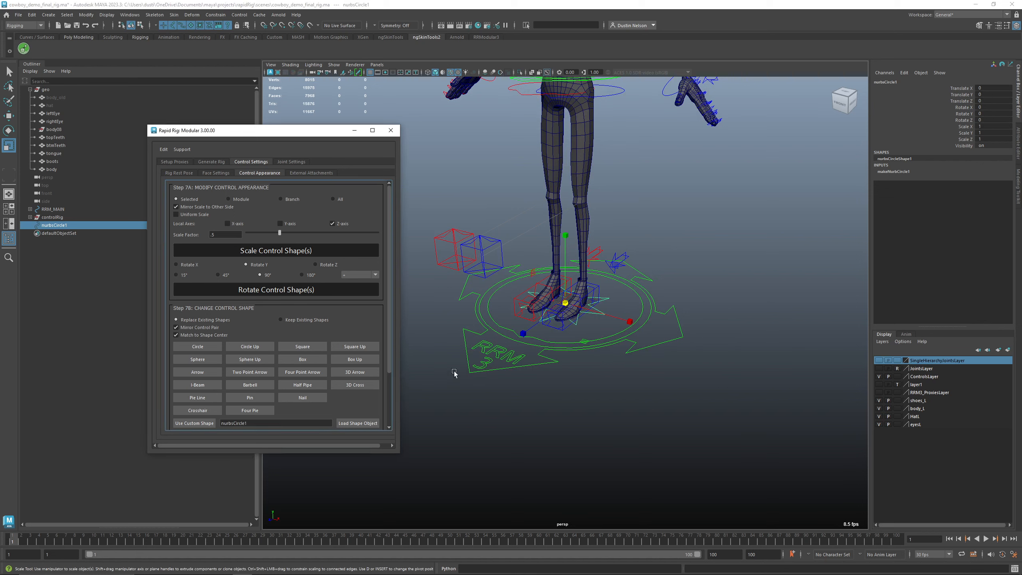
Replace the box shapes of both knee world IK controls with the loaded custom star shape
left_click_drag(480, 328, 487, 309, "alt")
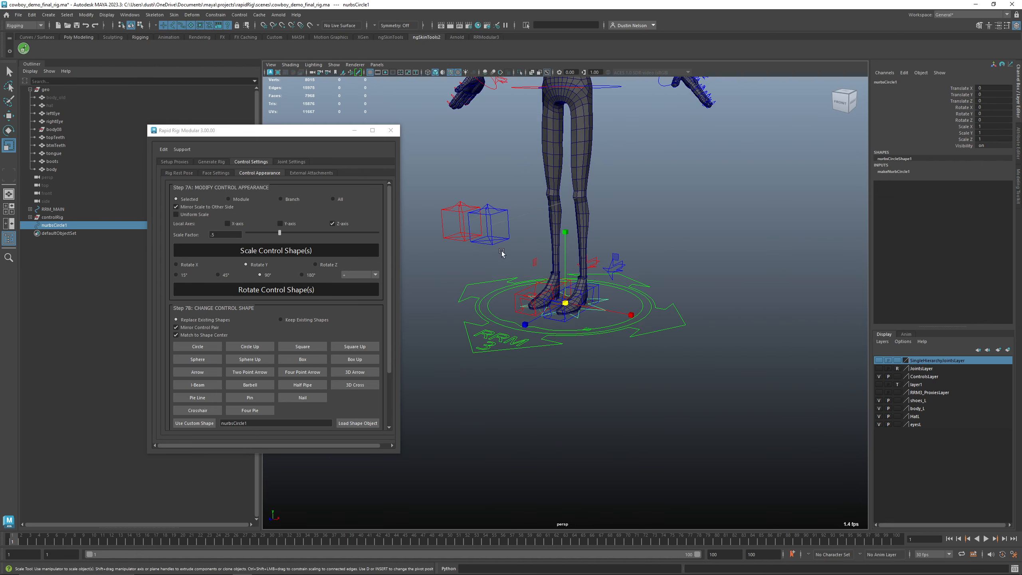
left_click(463, 244)
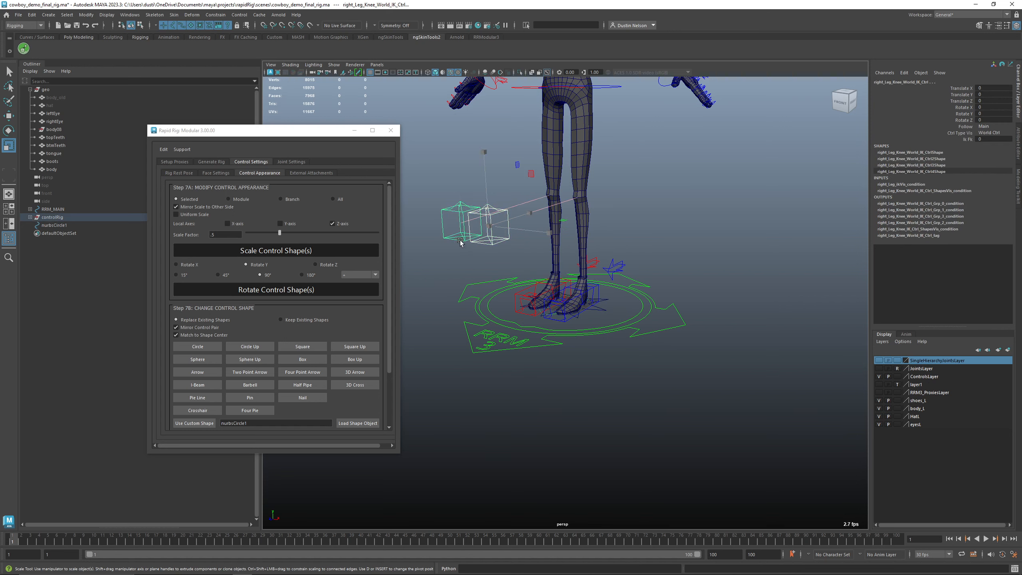
scroll(369, 403, "down", 2)
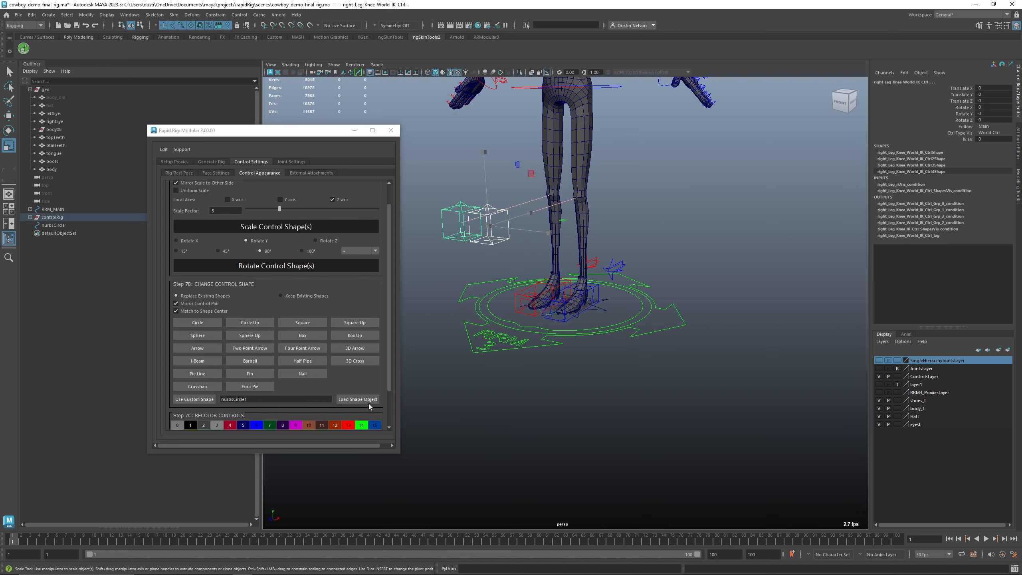
left_click(205, 400)
left_click_drag(479, 314, 476, 292, "alt")
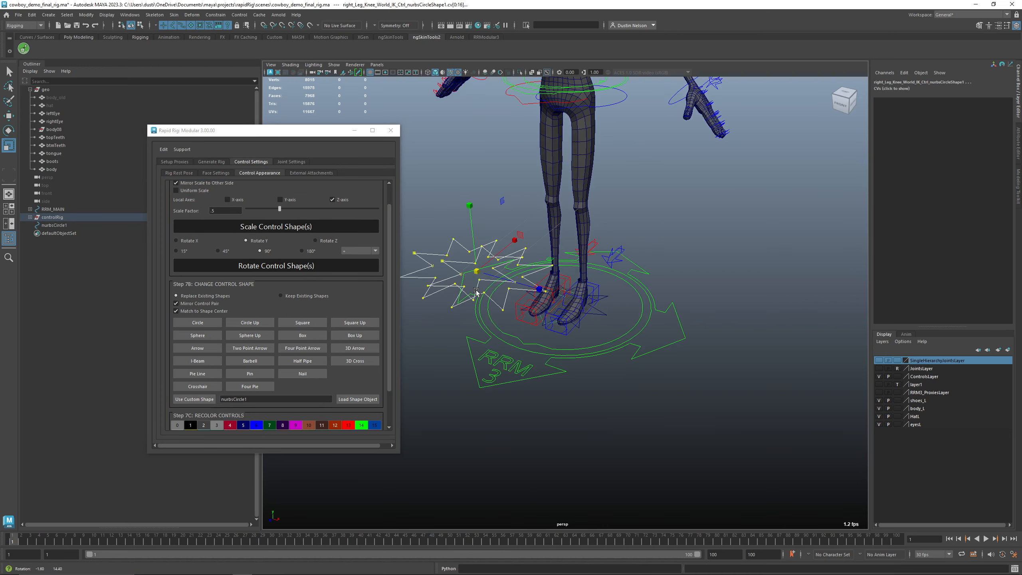
Rotate the knee controls' star shapes upright, scale them down to small stars and clear the selection
key("e")
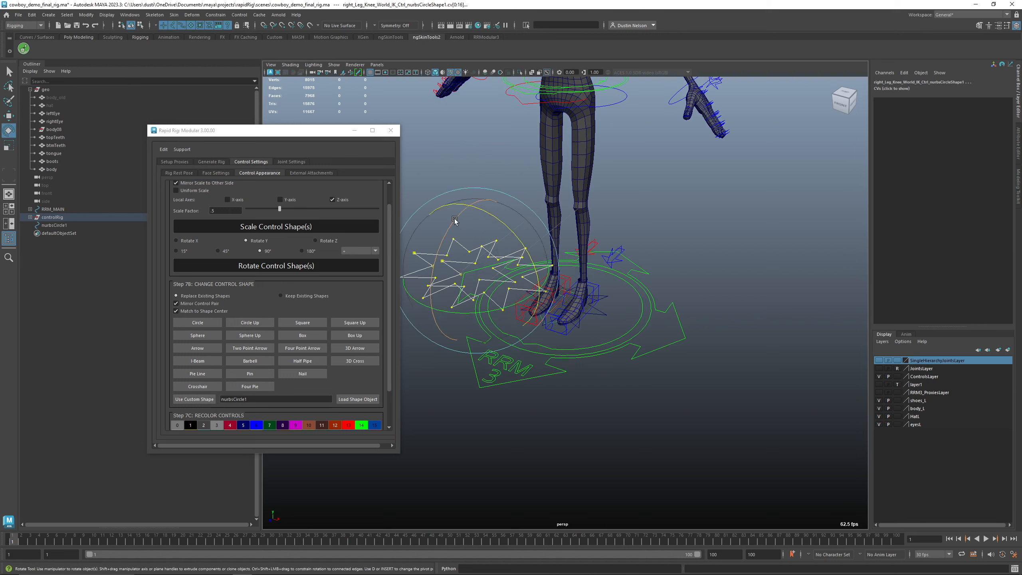
left_click_drag(455, 221, 454, 278)
key("r")
right_click_drag(558, 237, 554, 304, "ctrl+shift")
left_click_drag(473, 275, 375, 375)
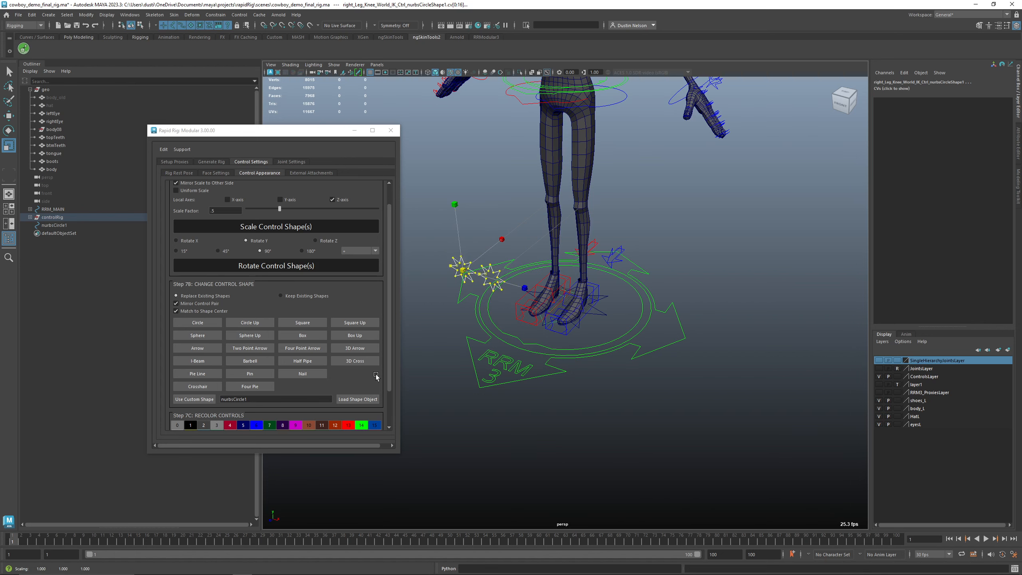
left_click(733, 258)
mouse_move(573, 291)
left_mouse_down("alt")
mouse_move(592, 282)
mouse_move(565, 285)
left_mouse_up("alt")
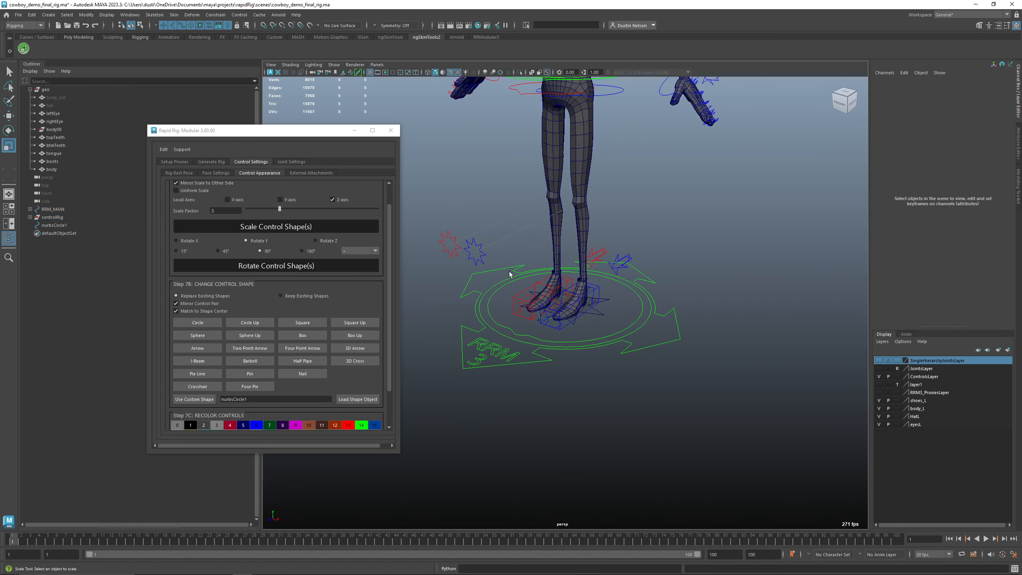
Recolor the two knee world IK controls with color 10 and clear the selection
scroll(318, 386, "down", 3)
left_click(480, 239)
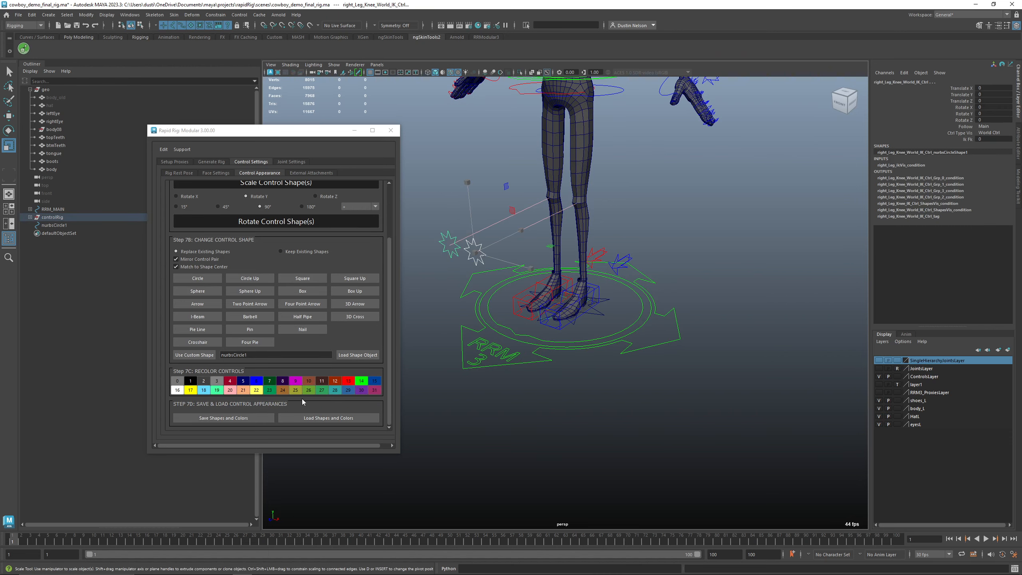
left_click(307, 383)
left_click(470, 203)
left_click_drag(448, 258, 449, 249, "alt")
right_click_drag(451, 252, 477, 208, "alt")
middle_click_drag(477, 208, 513, 299, "alt")
right_click_drag(514, 299, 525, 308, "alt")
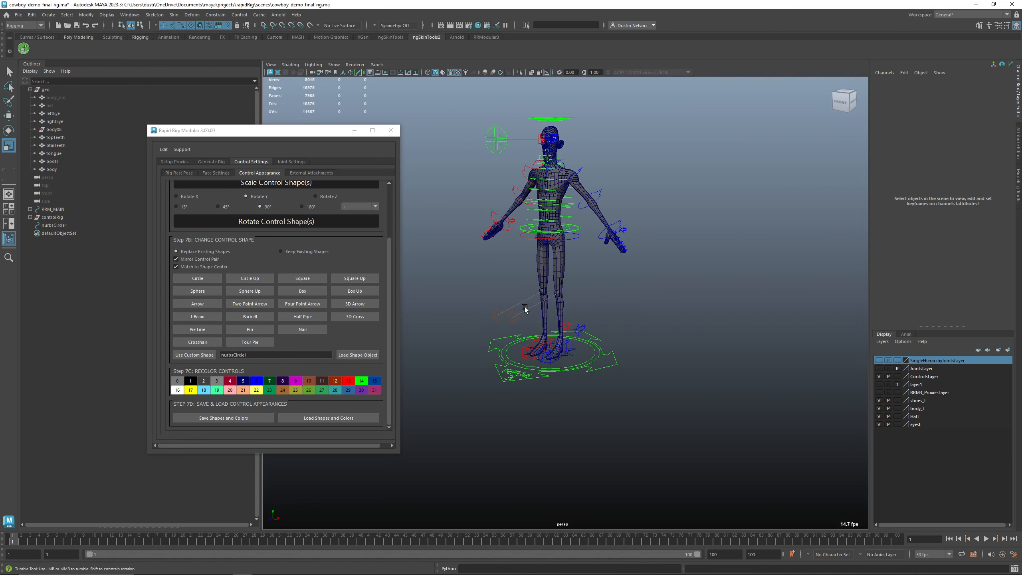
left_click_drag(525, 308, 500, 324, "alt")
right_click_drag(500, 324, 565, 338, "alt")
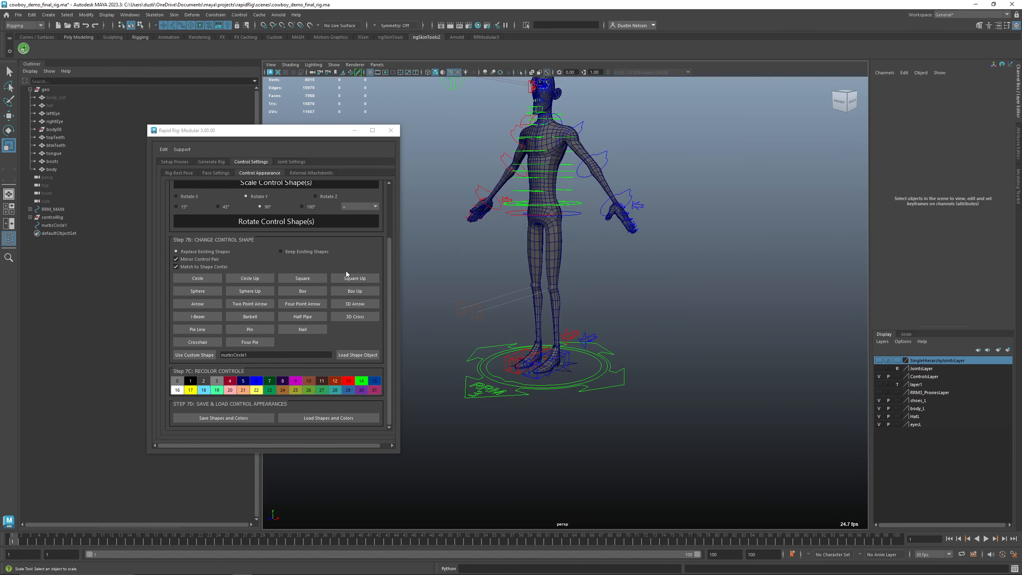
Enlarge the Rapid Rig: Modular window until all the control appearance sections, including saving and loading, fit without scrolling
scroll(277, 226, "up", 1)
scroll(286, 282, "down", 1)
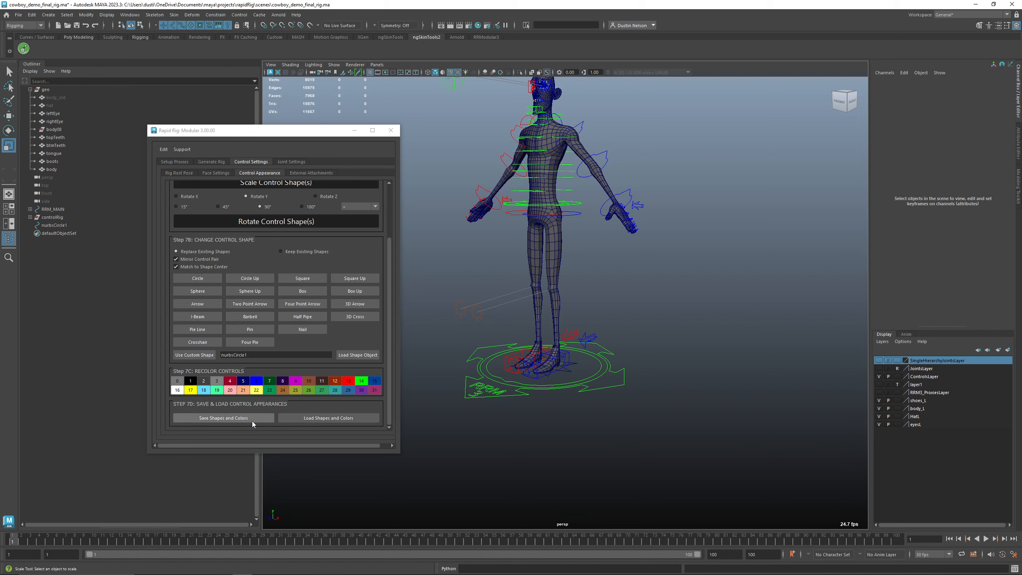
left_click_drag(400, 452, 404, 526)
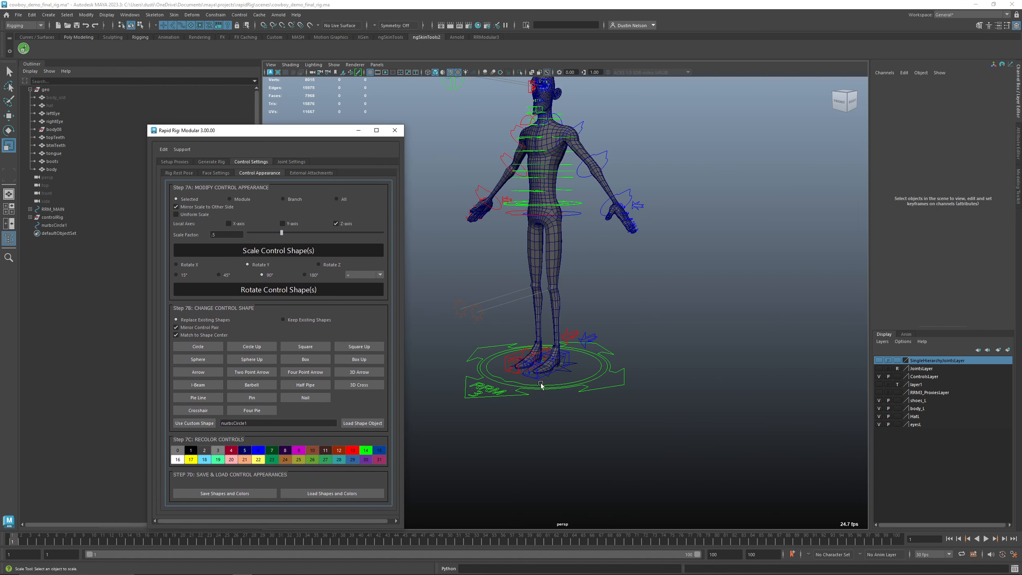